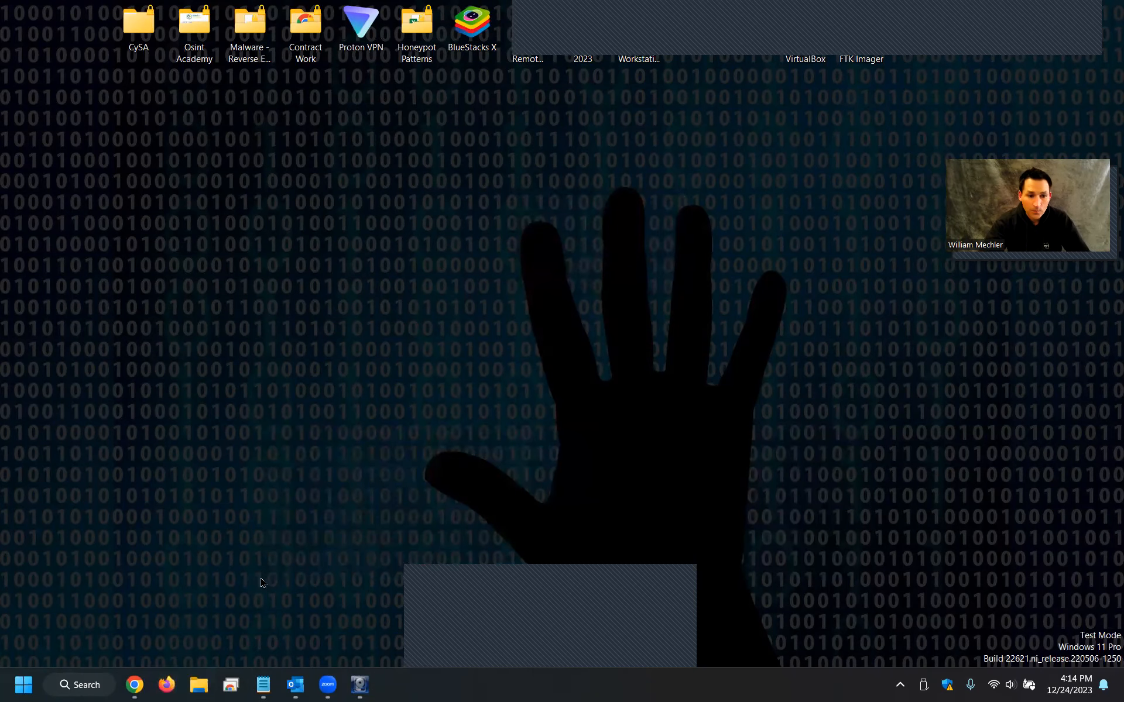
Open File Explorer and try to unlock USB Drive (D:) by entering its BitLocker password.
click(199, 685)
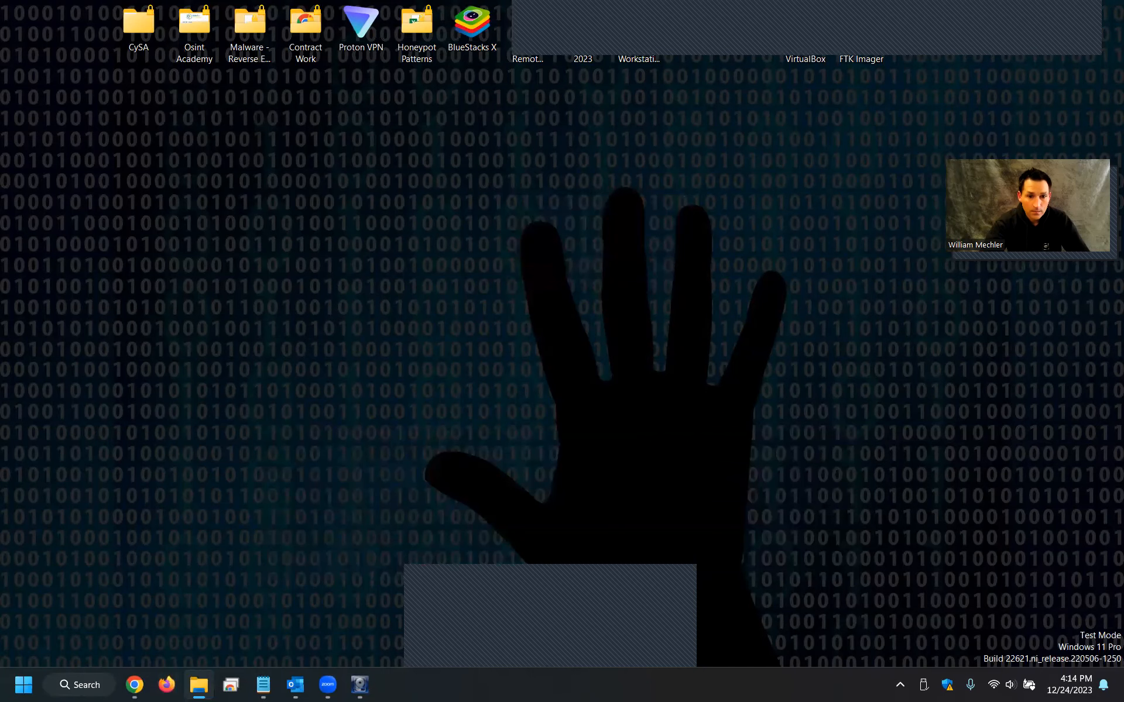
scroll(194, 419, down, 2)
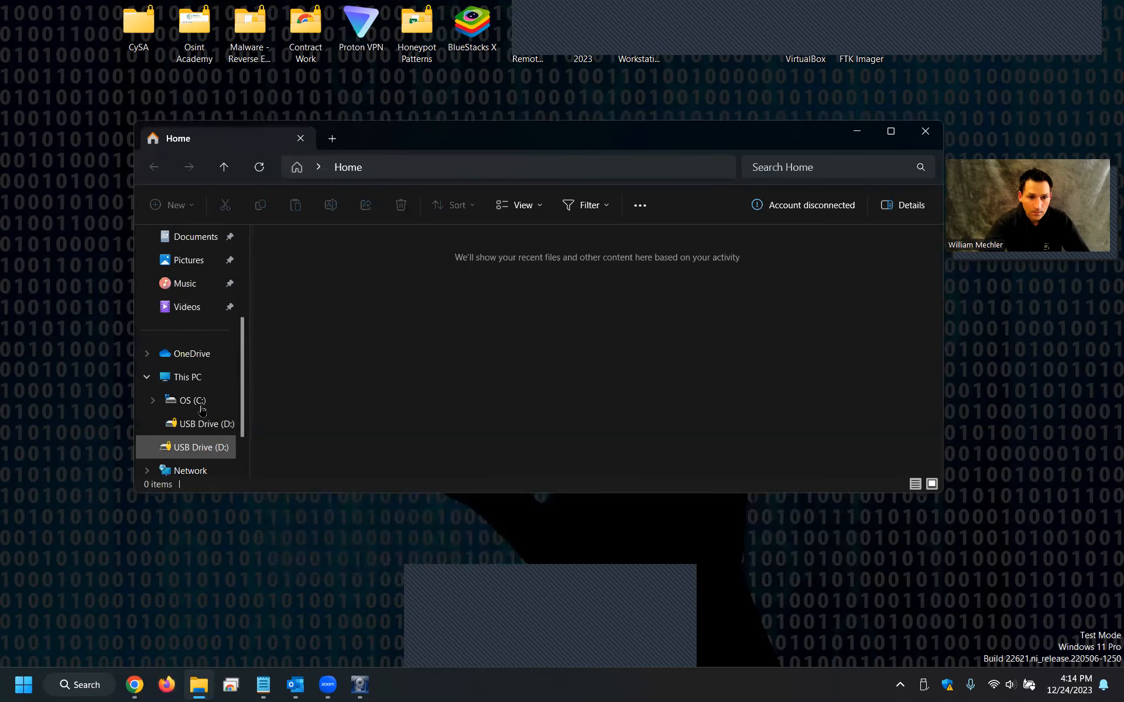
click(202, 423)
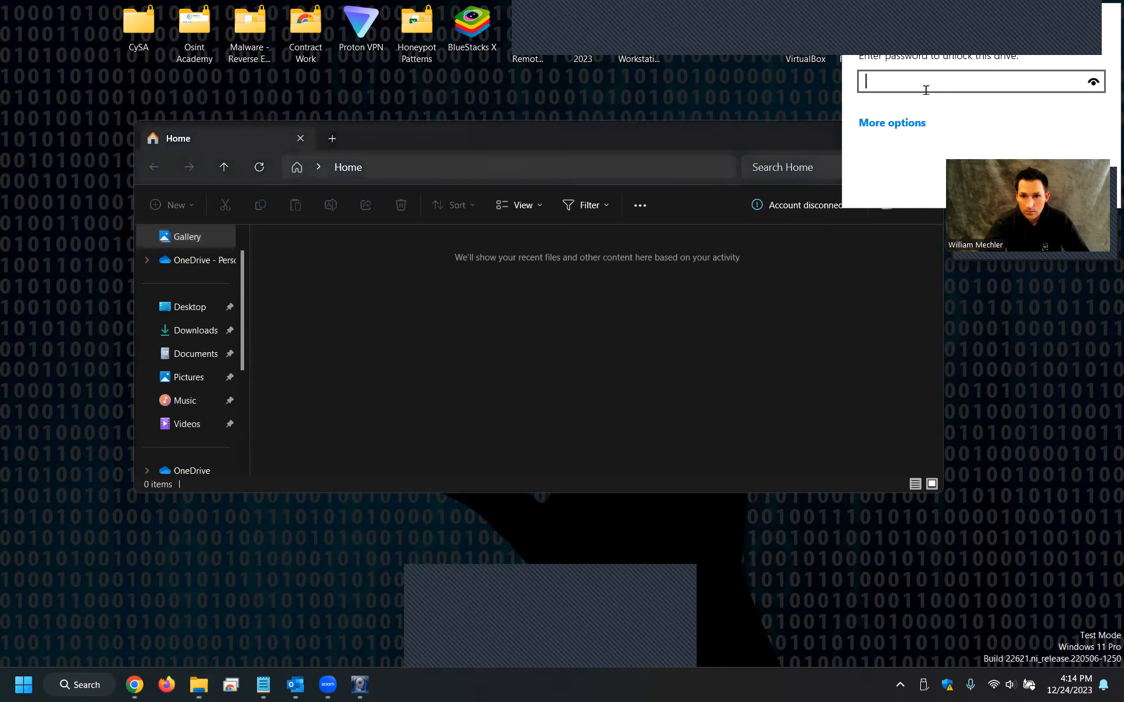
text(•••••••)
key(Return)
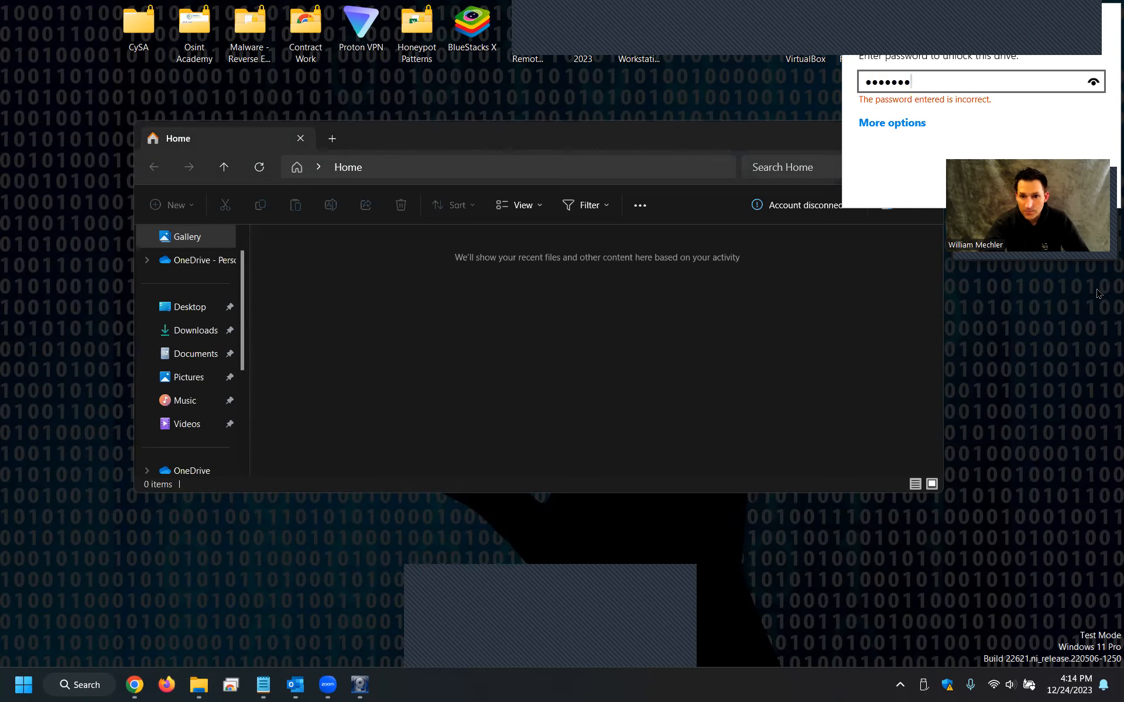
Close the File Explorer window and the already running FTK Imager window.
drag(760, 142, 621, 175)
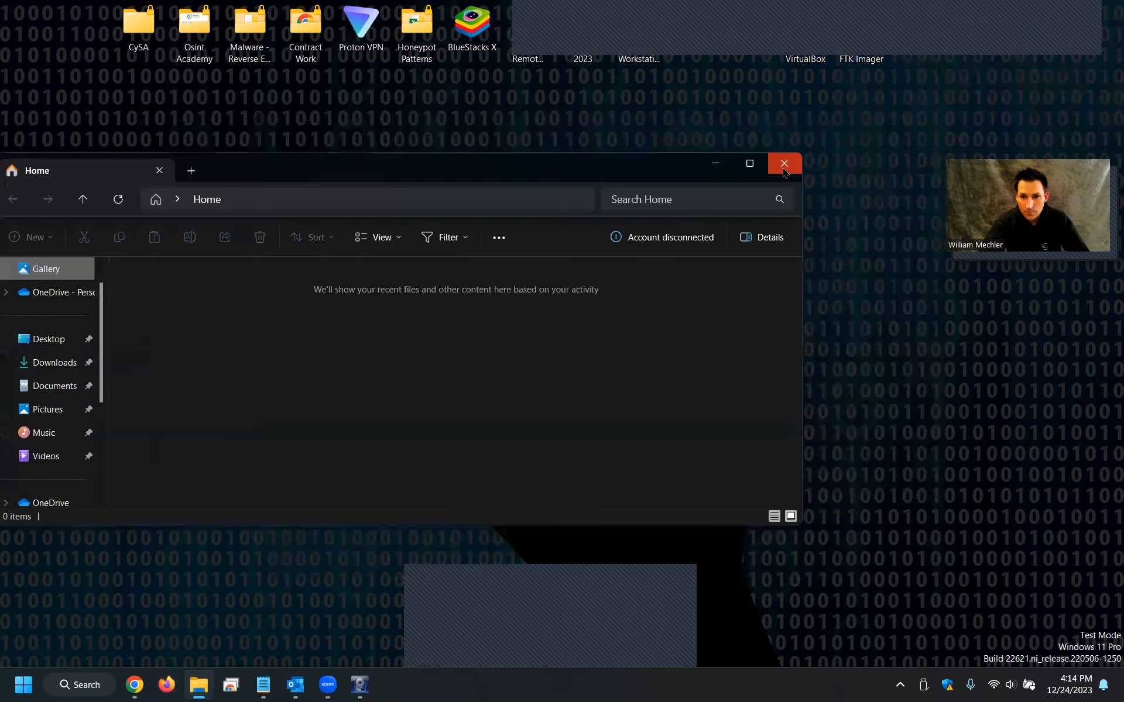
click(786, 164)
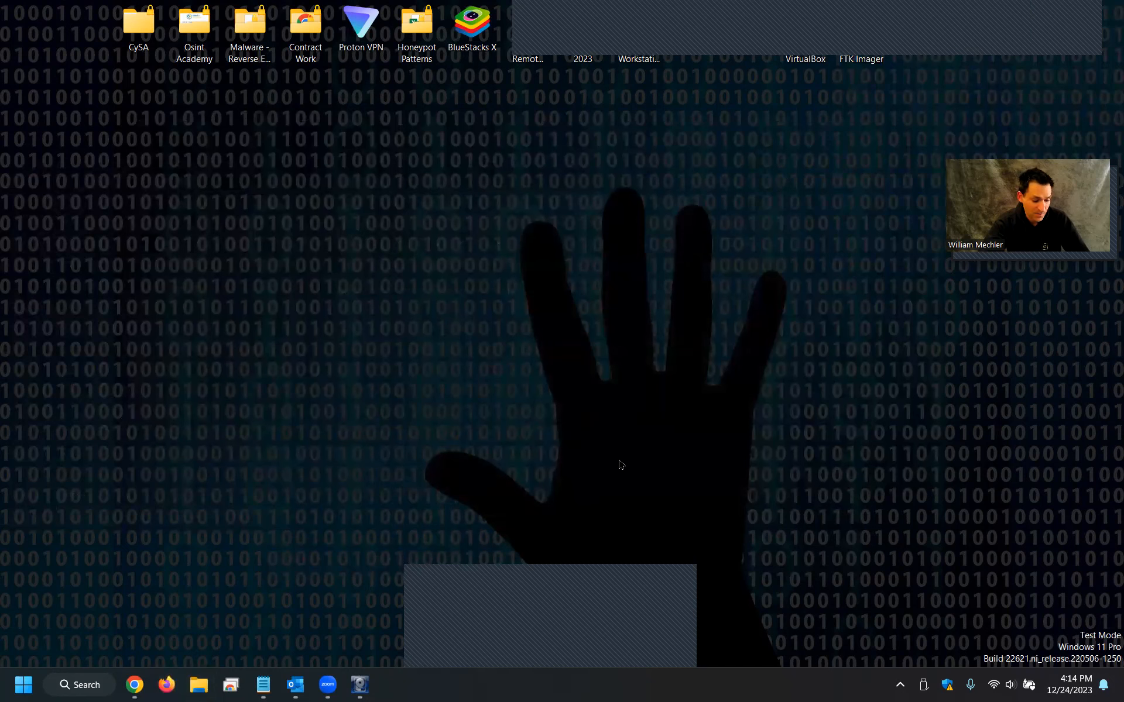
click(358, 689)
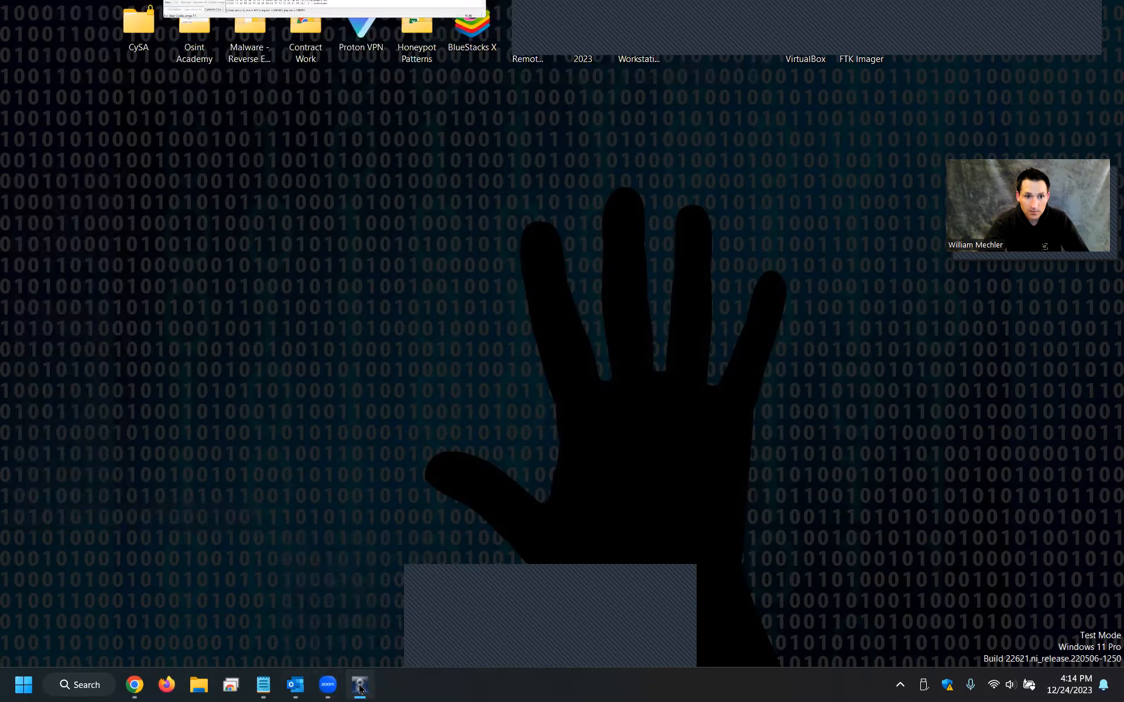
click(360, 690)
right_click(359, 690)
click(357, 650)
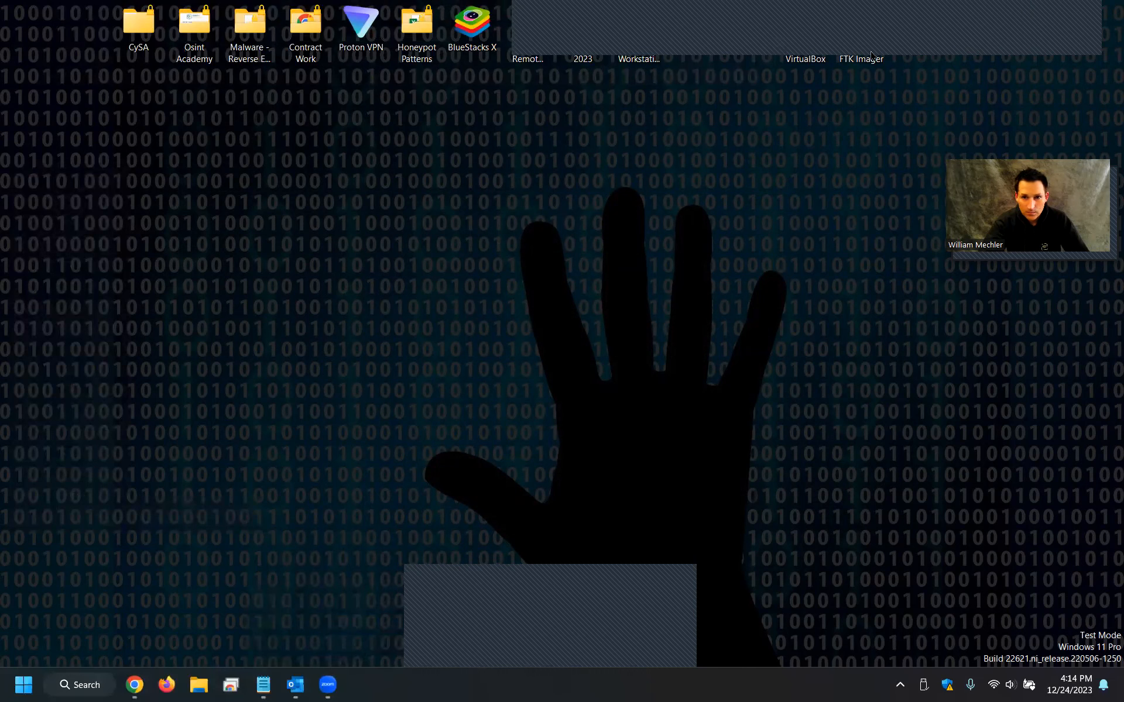
Launch FTK Imager from the desktop and maximize its window.
double_click(846, 69)
click(510, 466)
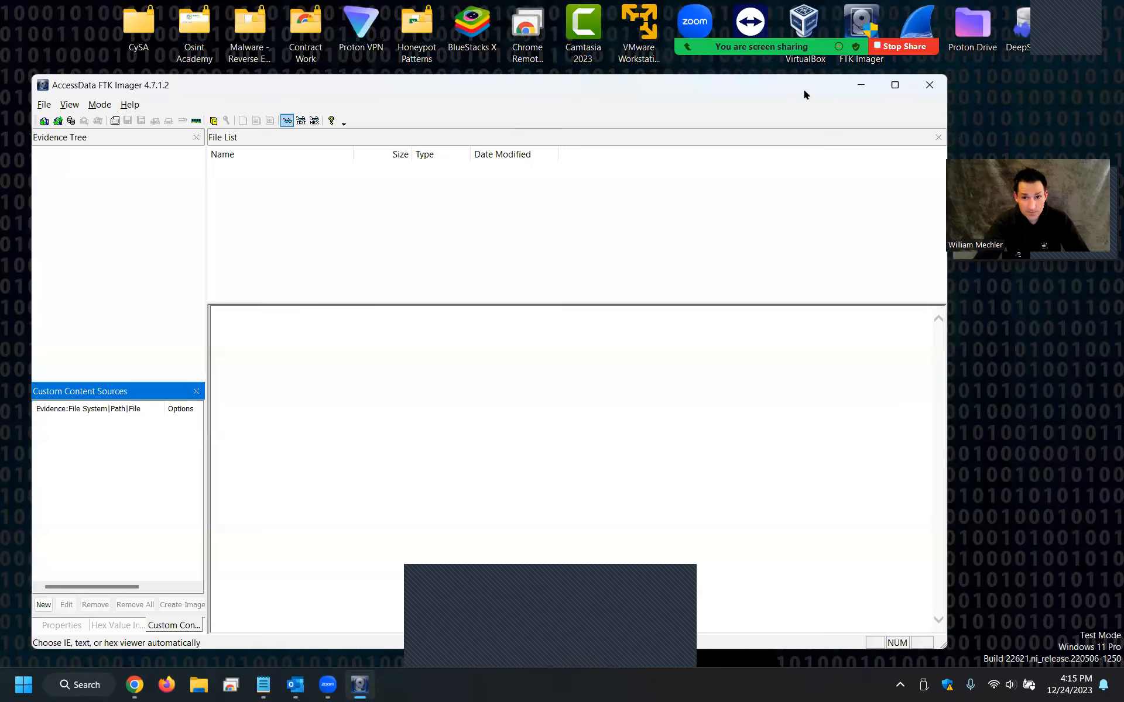
click(894, 89)
Add the physical drive PHYSICALDRIVE1 - PNY USB 2.0 FD USB Device as evidence.
click(13, 42)
click(542, 439)
click(553, 296)
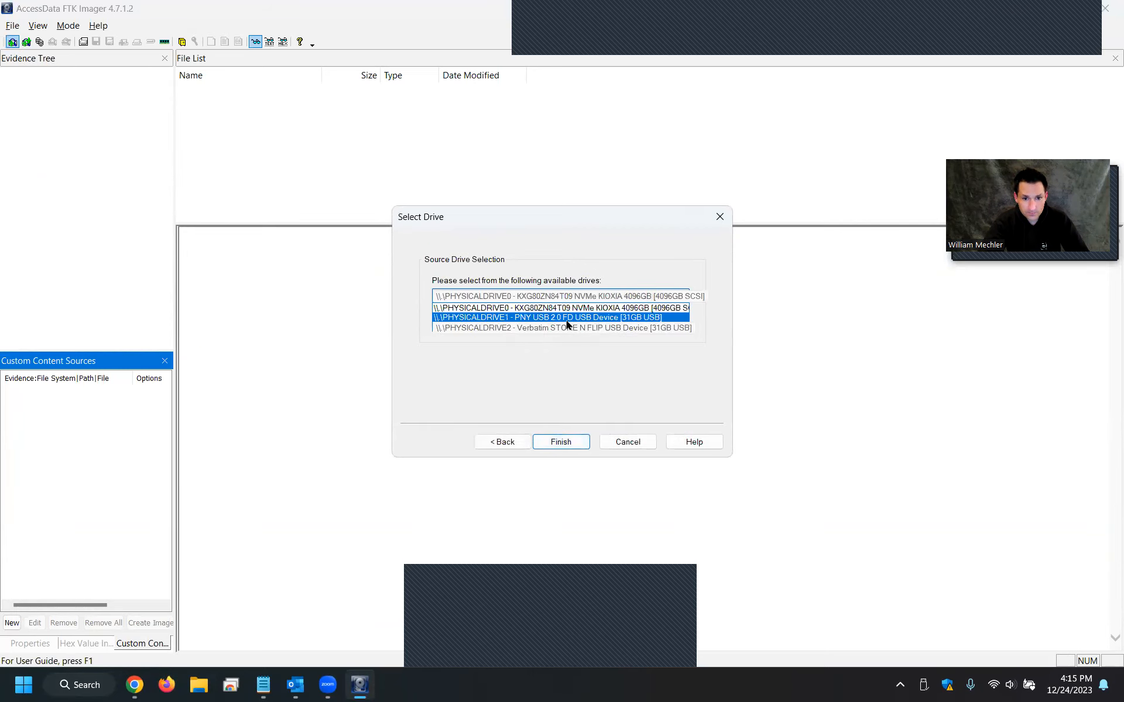
click(606, 322)
click(561, 440)
Expand and browse PHYSICALDRIVE1's partition, unrecognized file system and unpartitioned space in the evidence tree.
click(6, 73)
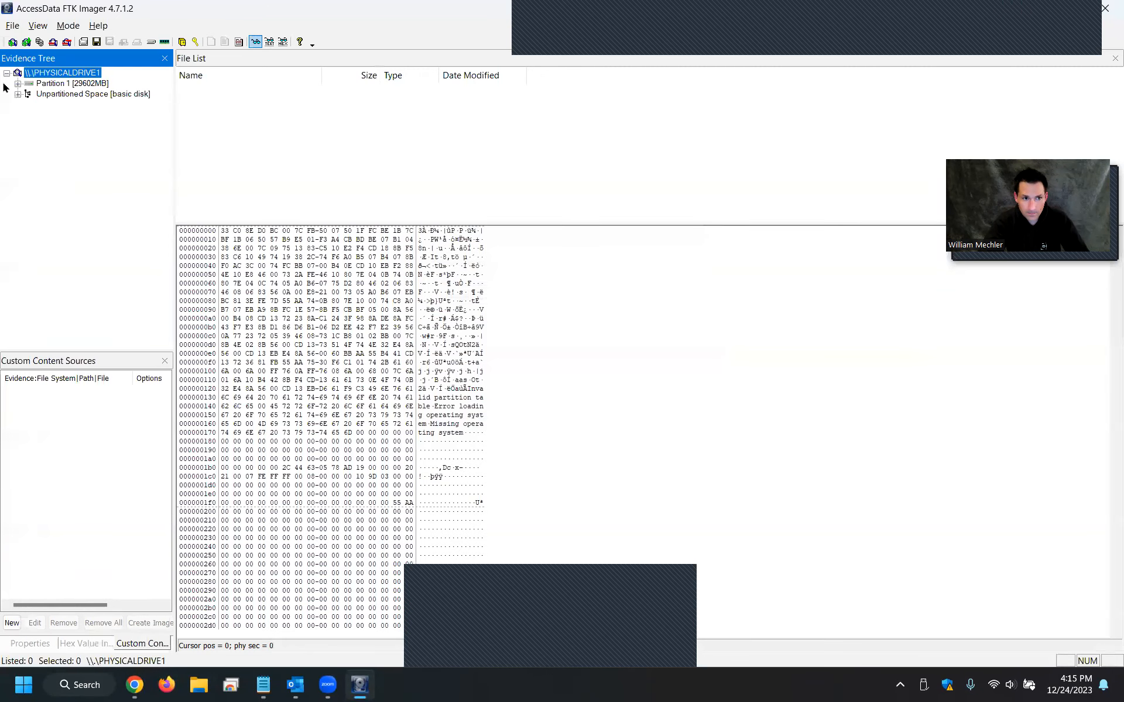
click(17, 83)
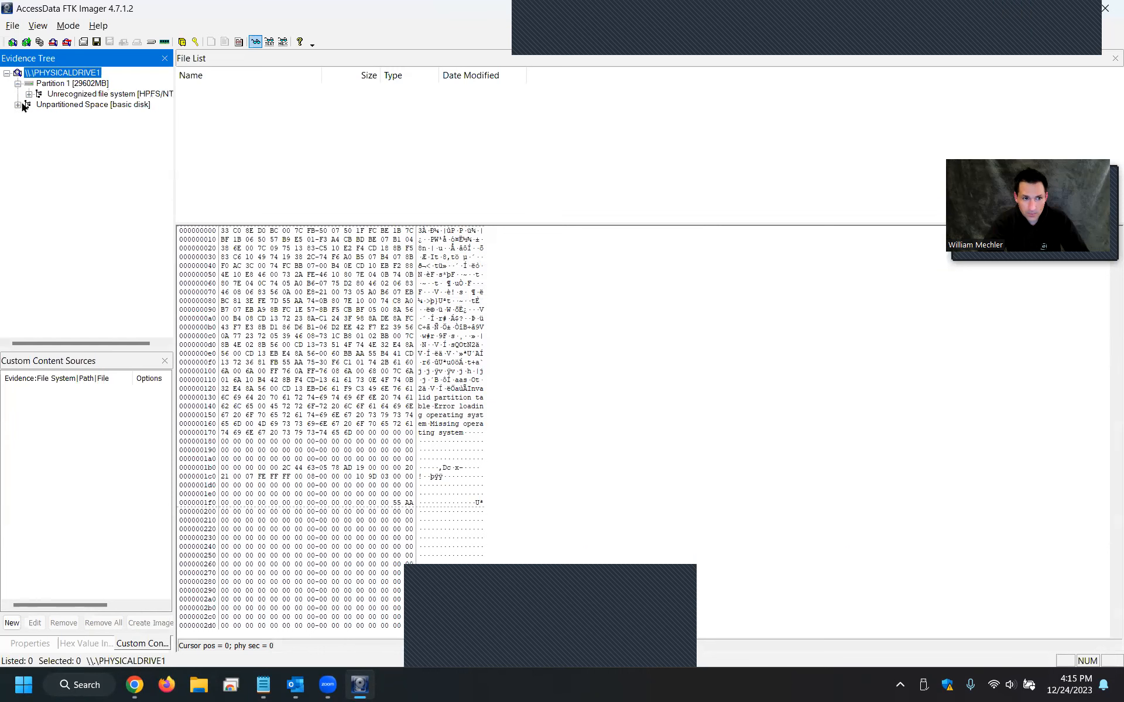
click(18, 105)
click(70, 83)
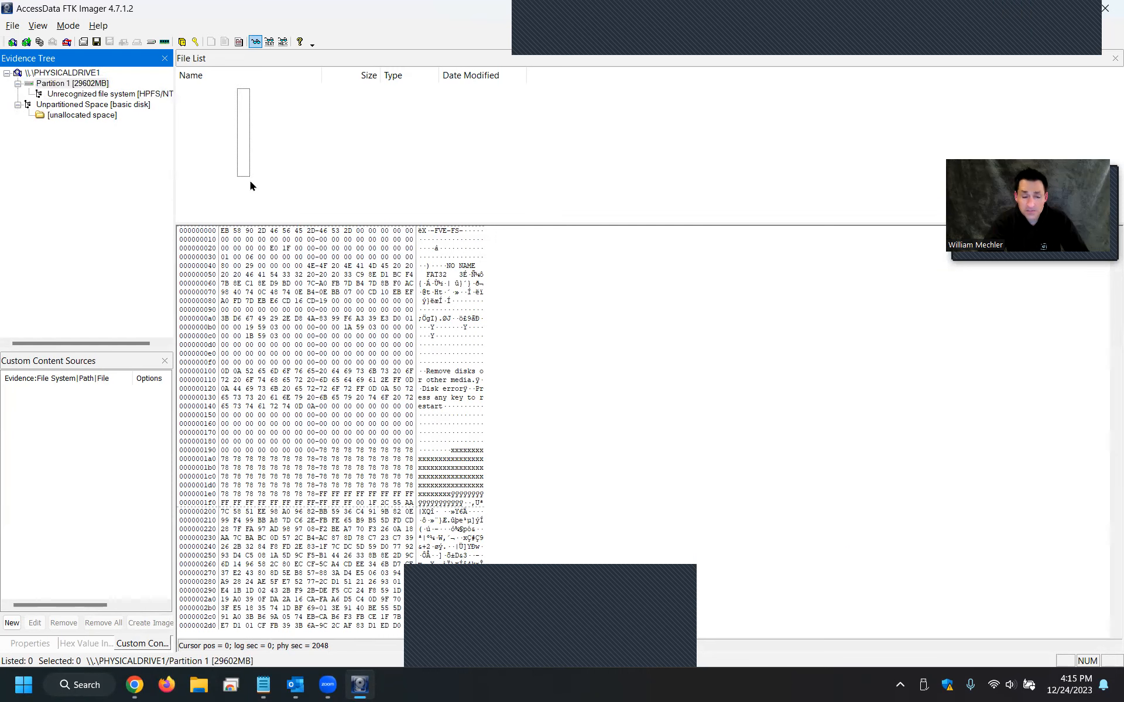
click(266, 158)
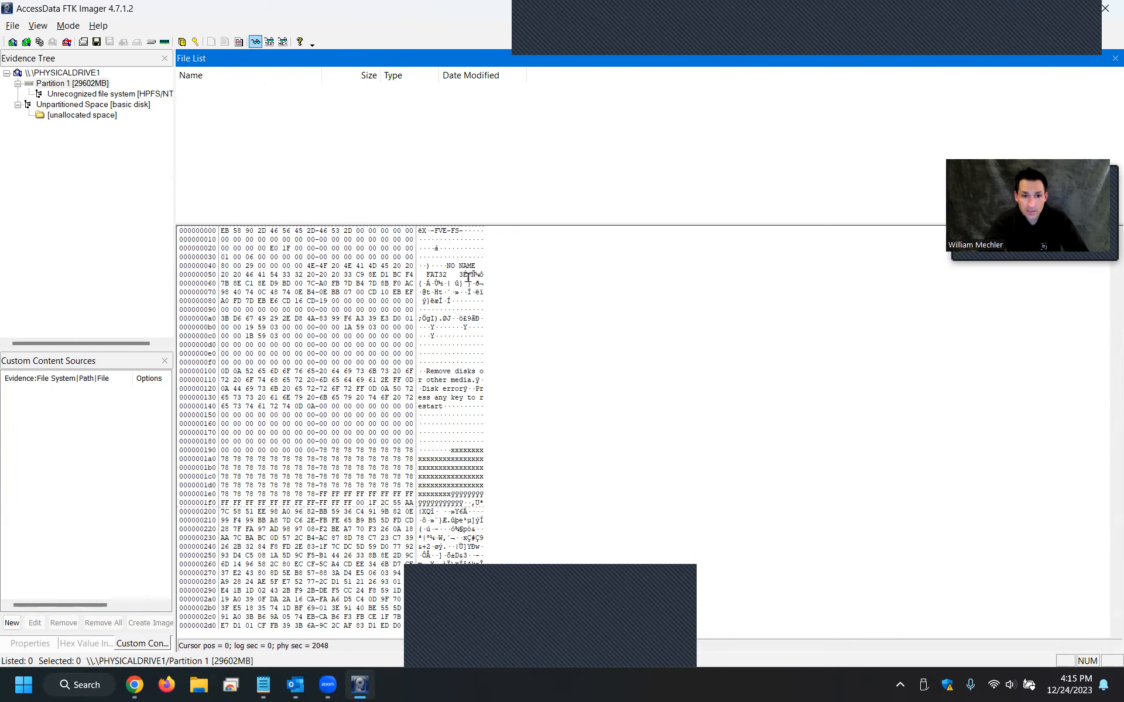
click(81, 106)
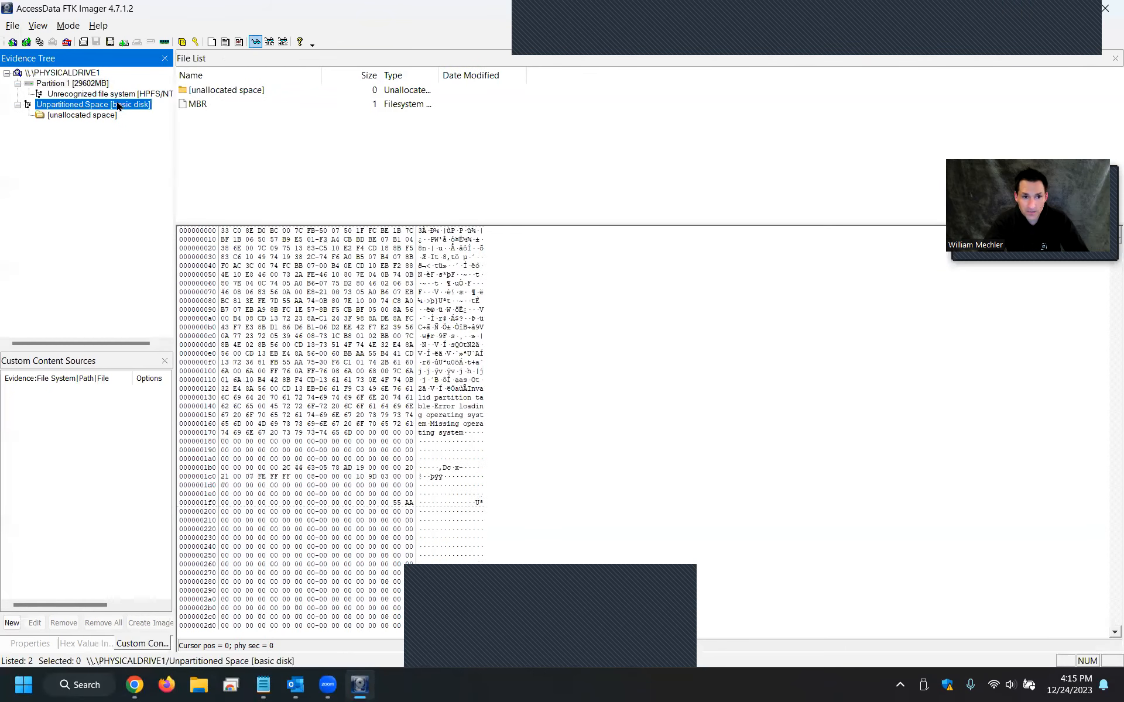
double_click(245, 91)
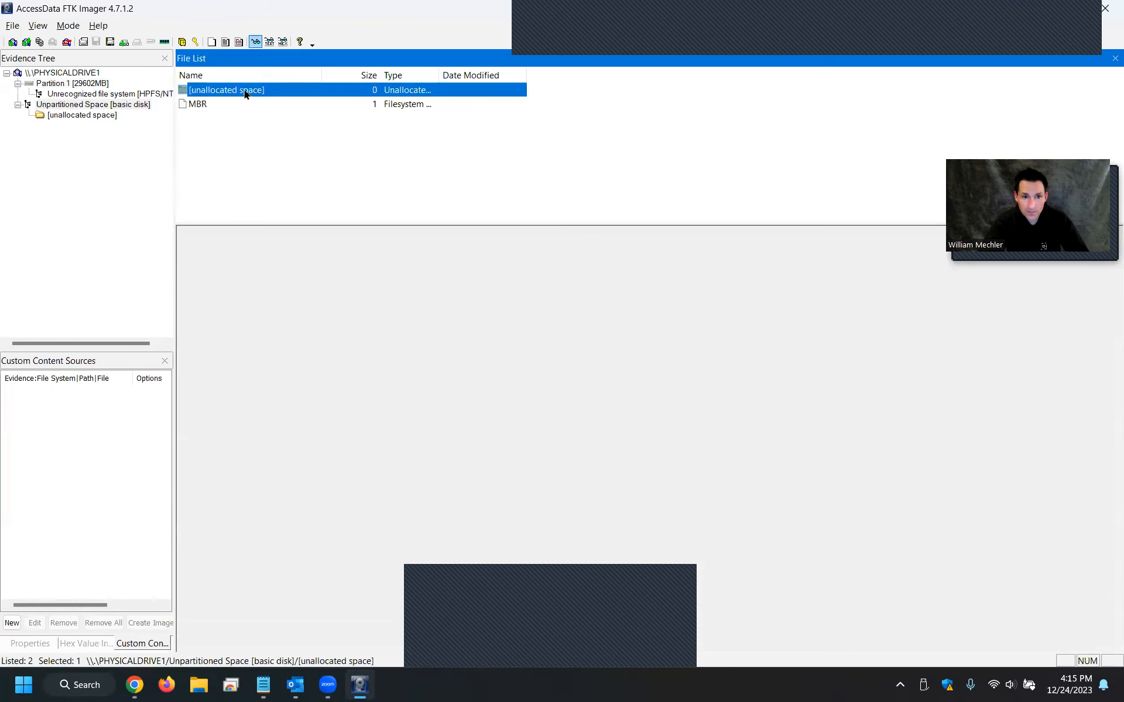
click(68, 117)
click(40, 106)
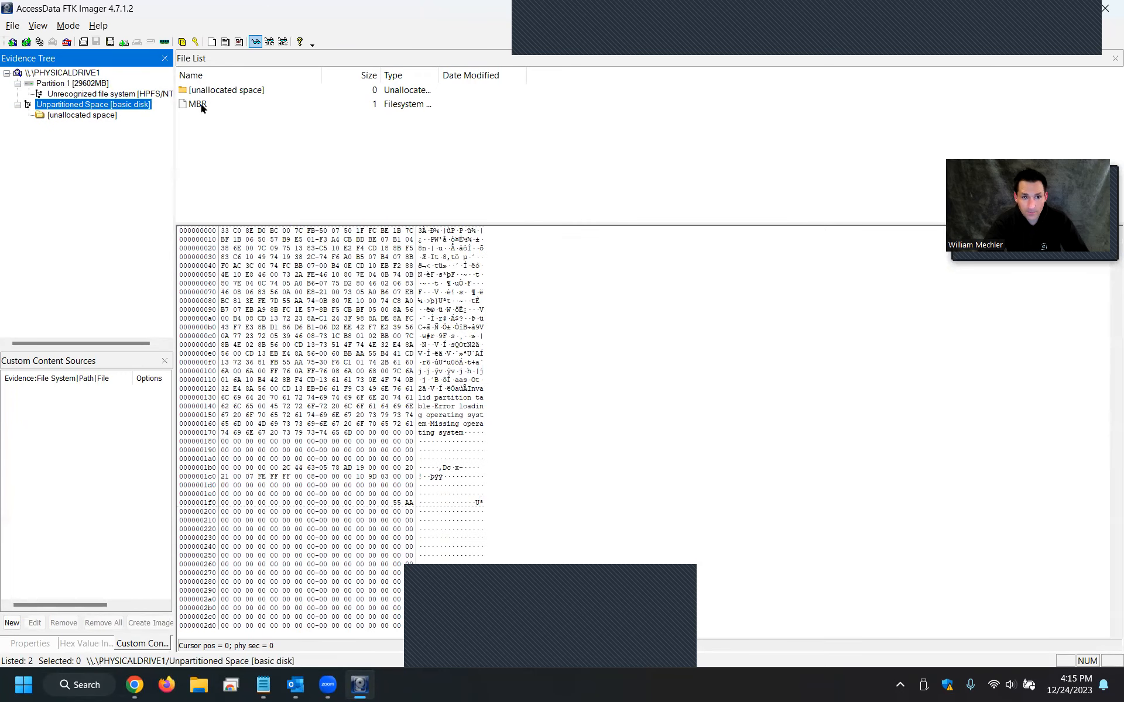
click(112, 94)
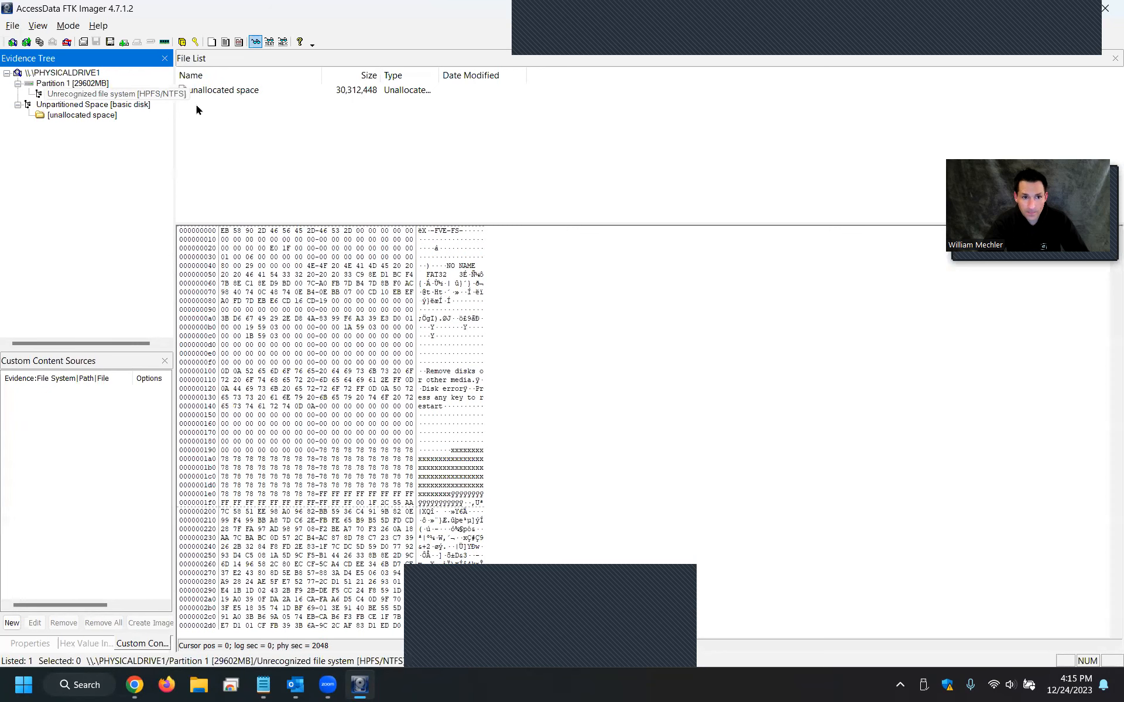
click(55, 84)
Scroll through Partition 1's hex view to examine the drive's raw encrypted contents.
scroll(431, 316, down, 3)
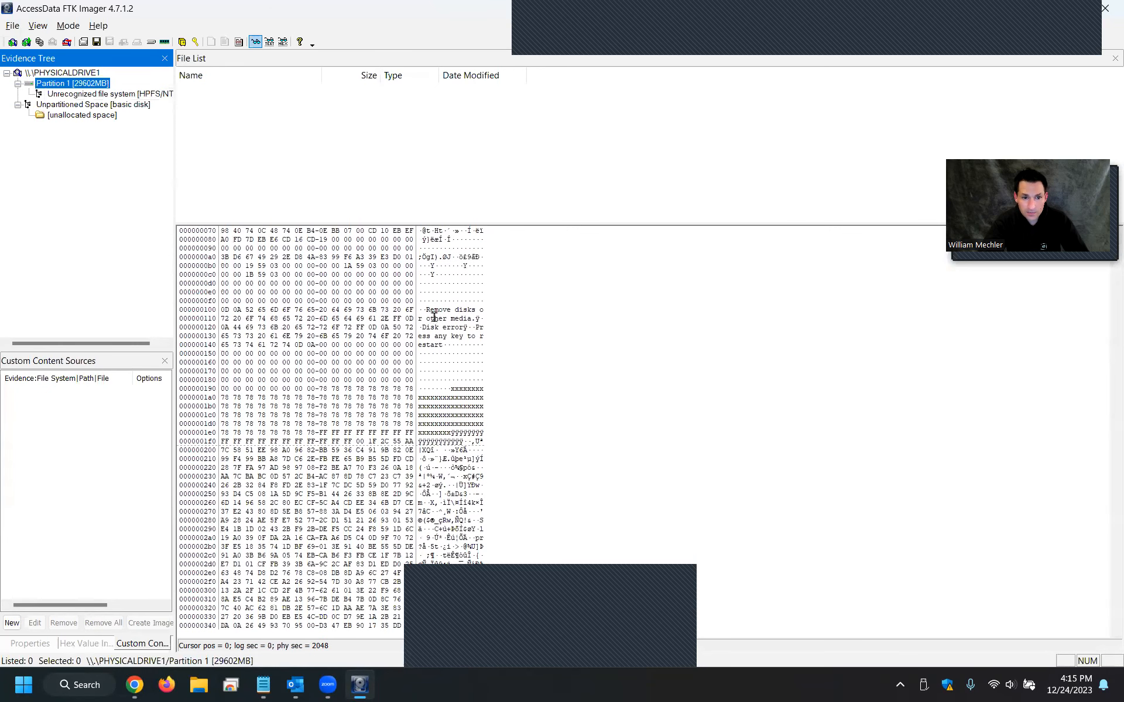
scroll(468, 300, up, 1)
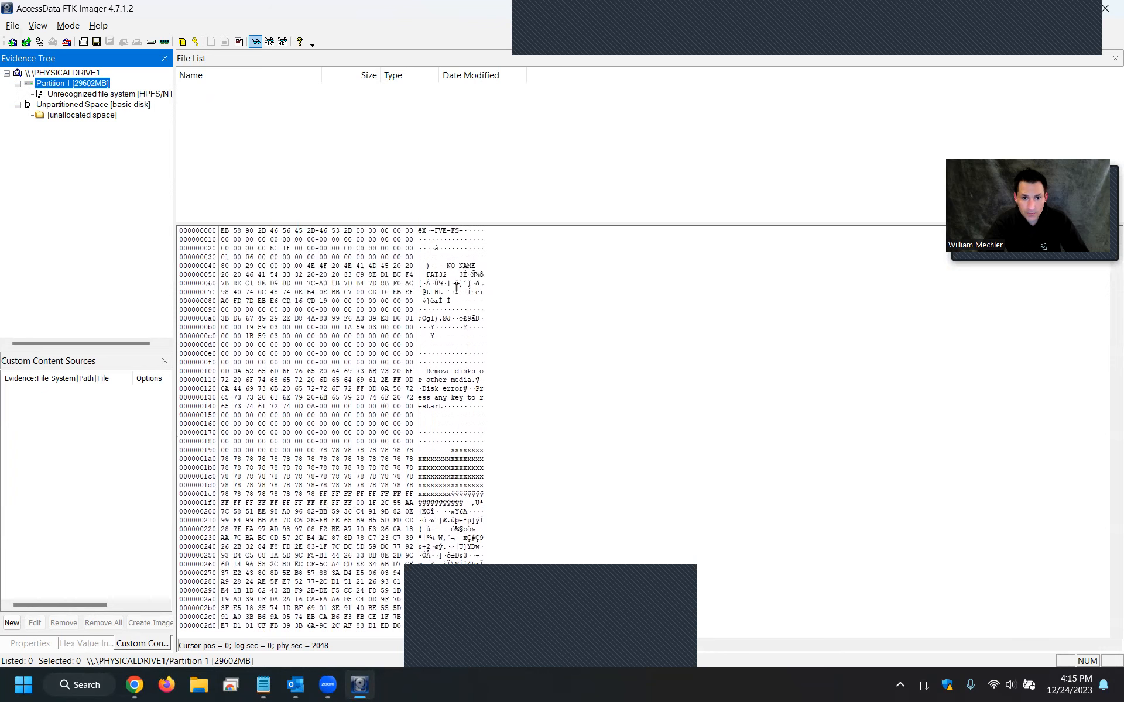
scroll(1106, 340, down, 10)
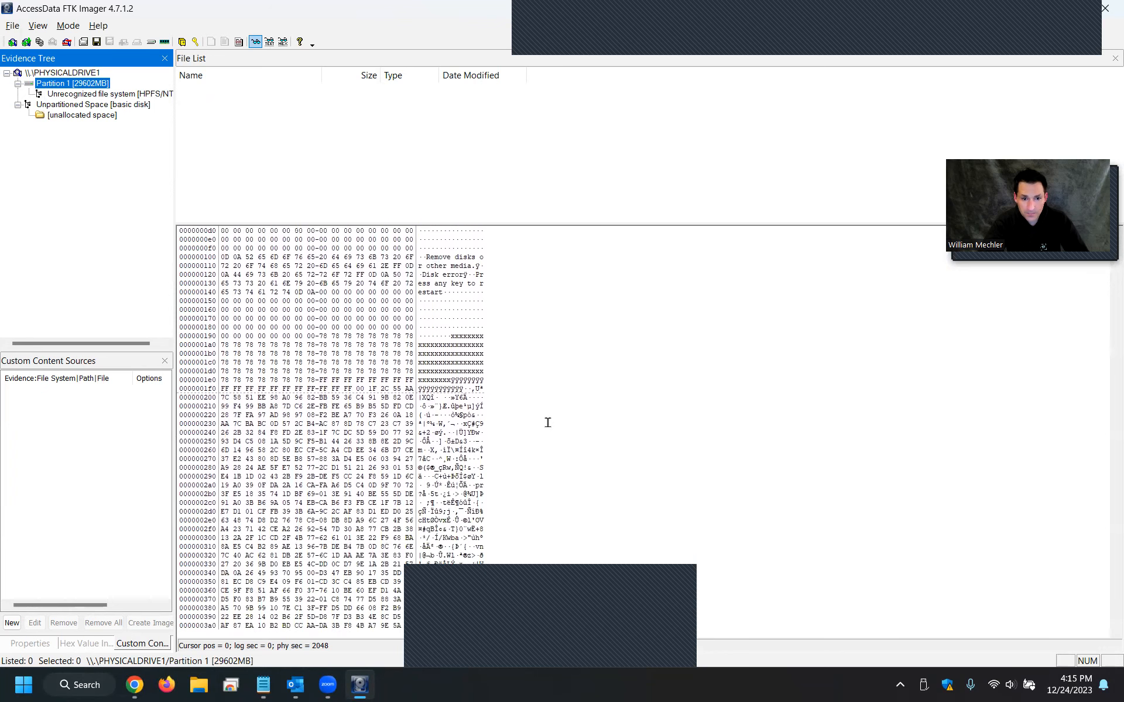
drag(434, 364, 455, 547)
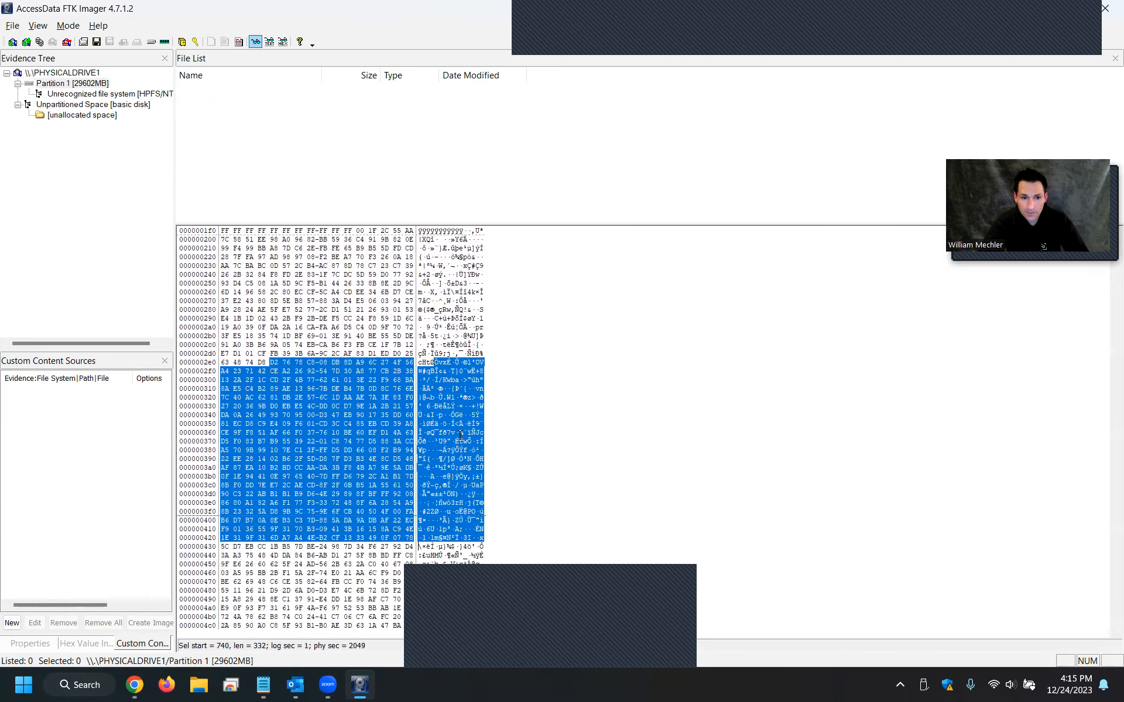
scroll(455, 424, down, 5)
scroll(455, 424, down, 12)
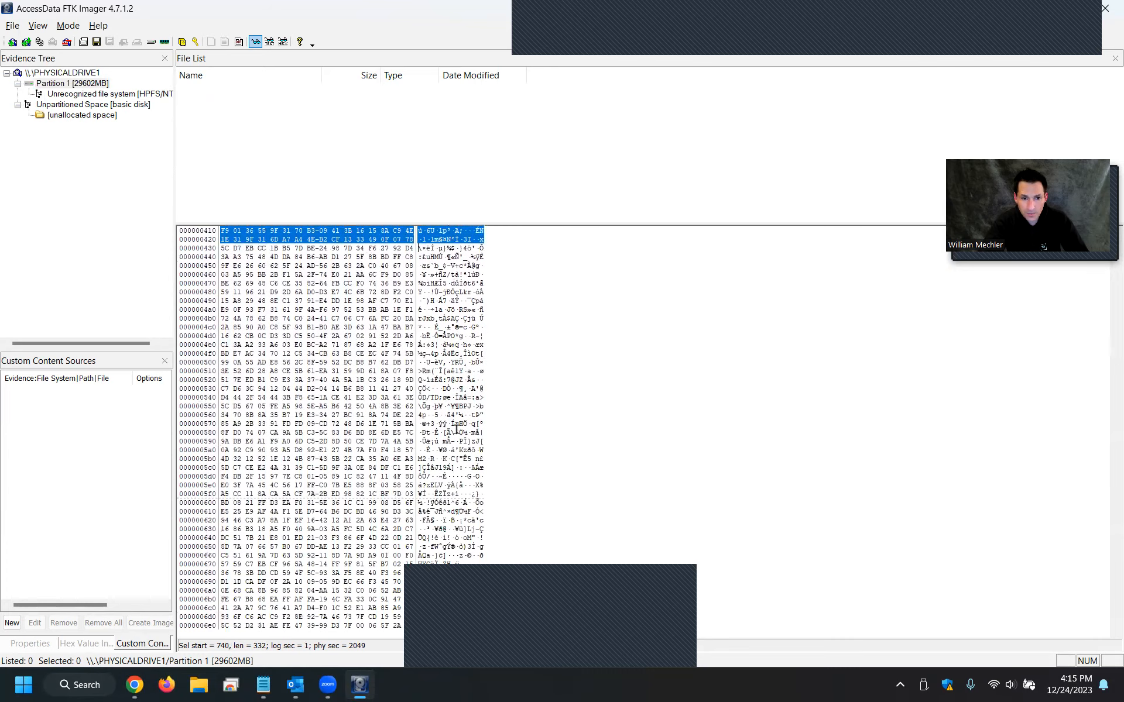
scroll(436, 385, down, 7)
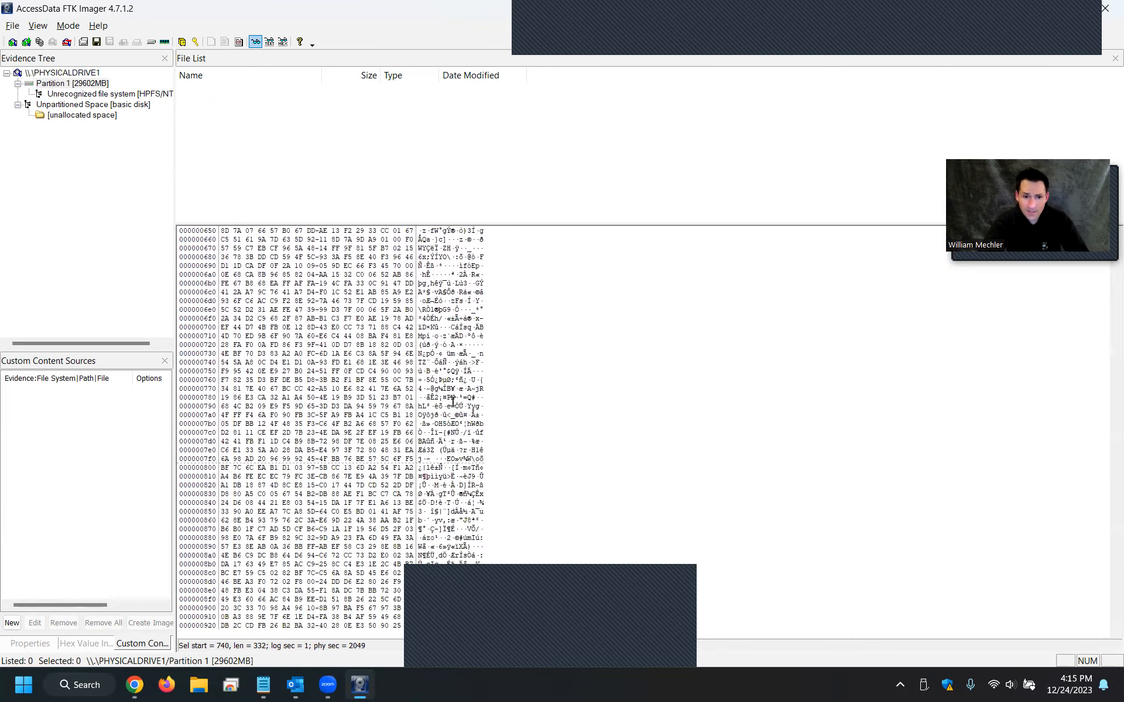
scroll(423, 408, down, 14)
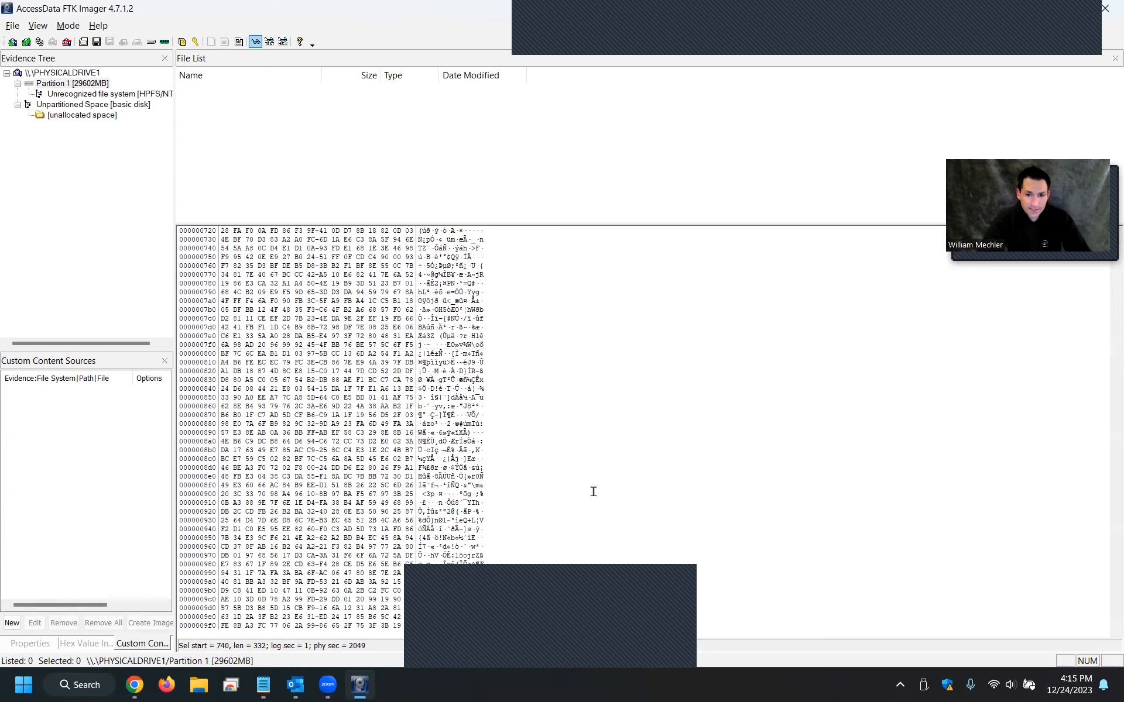
scroll(1106, 306, down, 6)
scroll(1106, 306, down, 20)
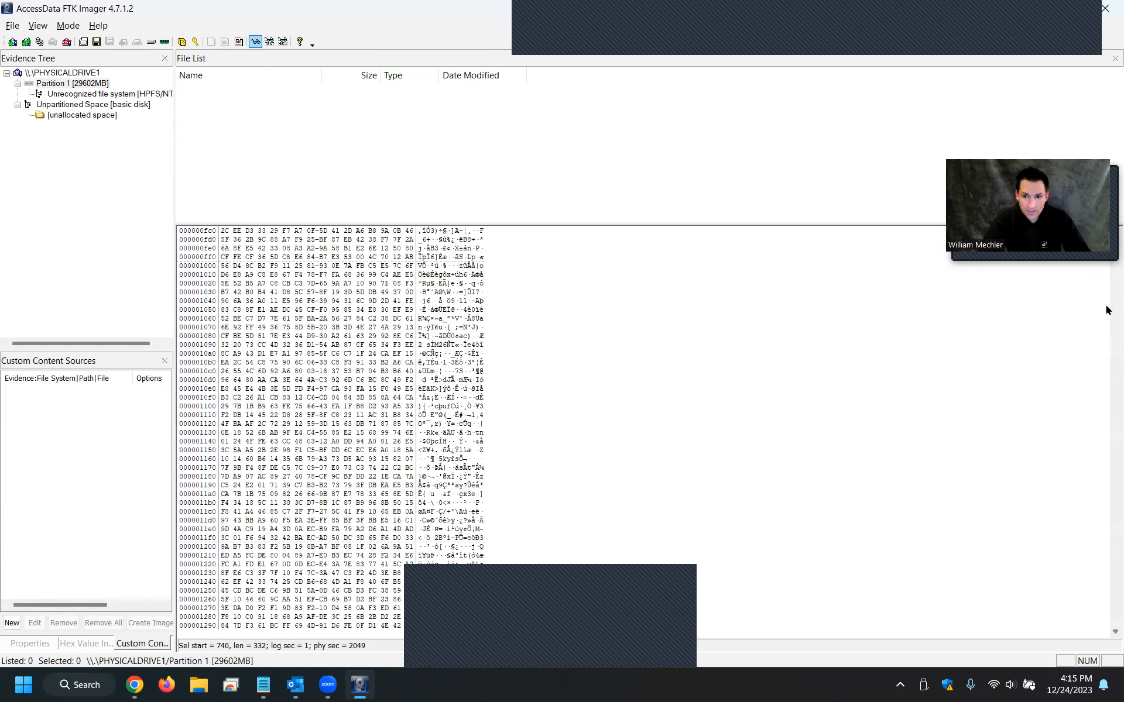
scroll(1106, 310, down, 20)
scroll(1106, 311, down, 20)
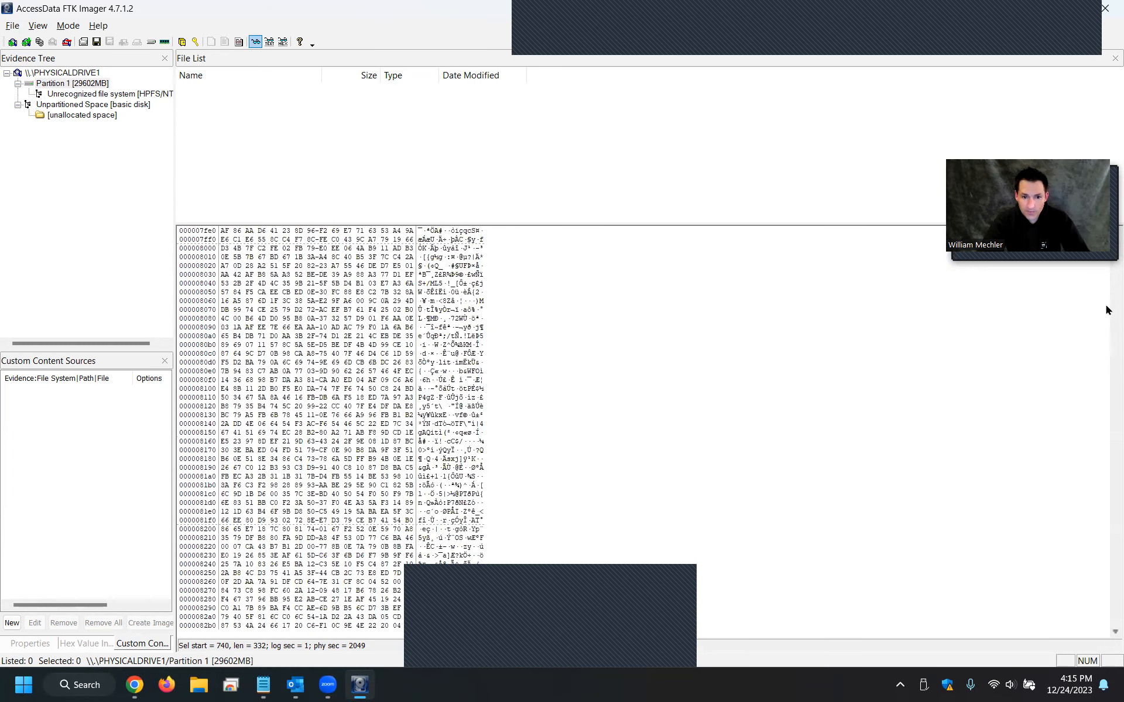
scroll(1106, 310, down, 20)
scroll(1106, 310, down, 20)
scroll(1106, 310, down, 20)
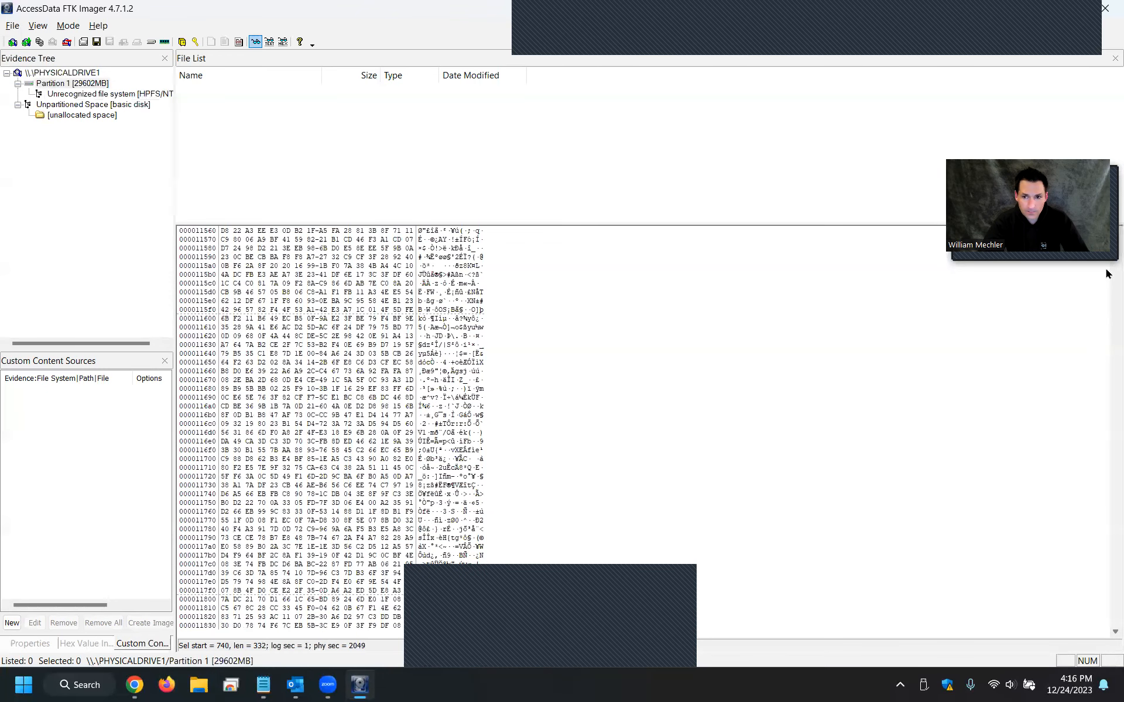
scroll(1106, 274, down, 20)
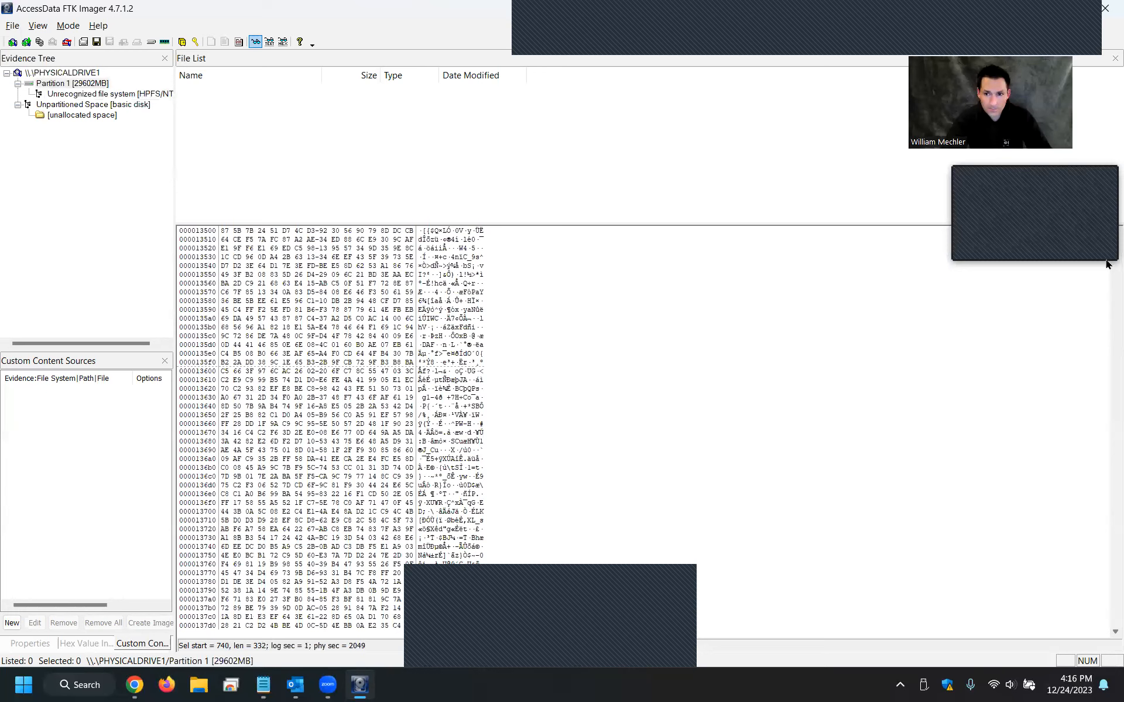
drag(1114, 241, 1108, 634)
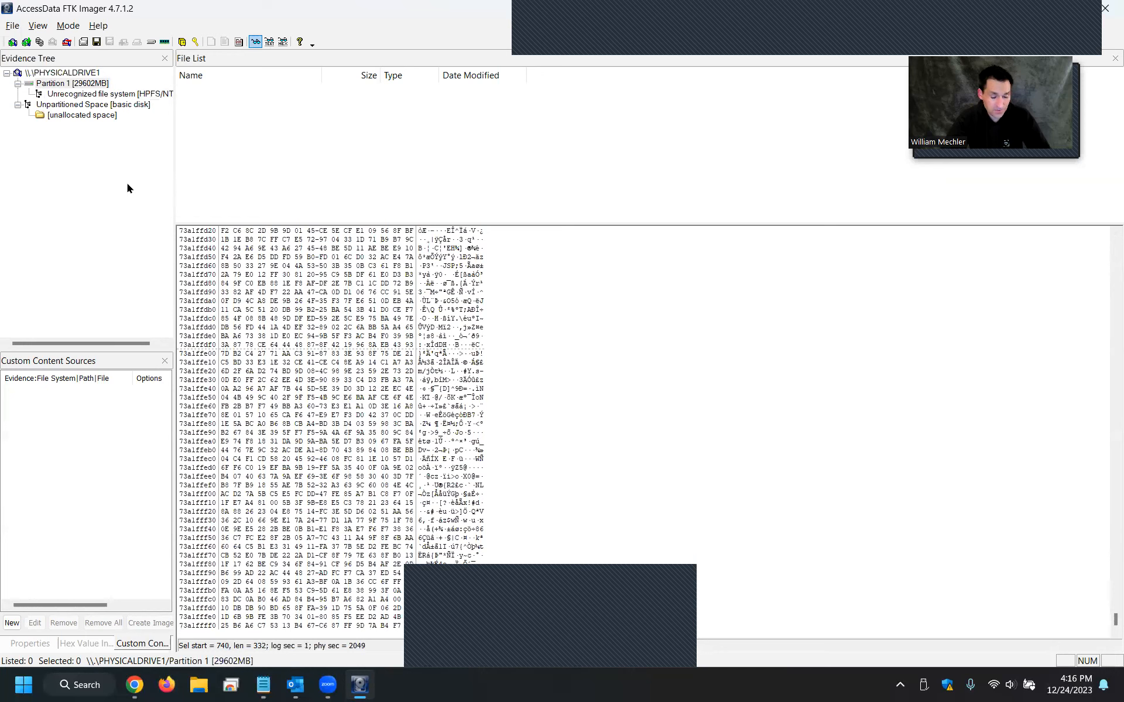
Add the physical drive PHYSICALDRIVE2 - Verbatim STORE N FLIP USB Device as a second evidence item.
click(13, 42)
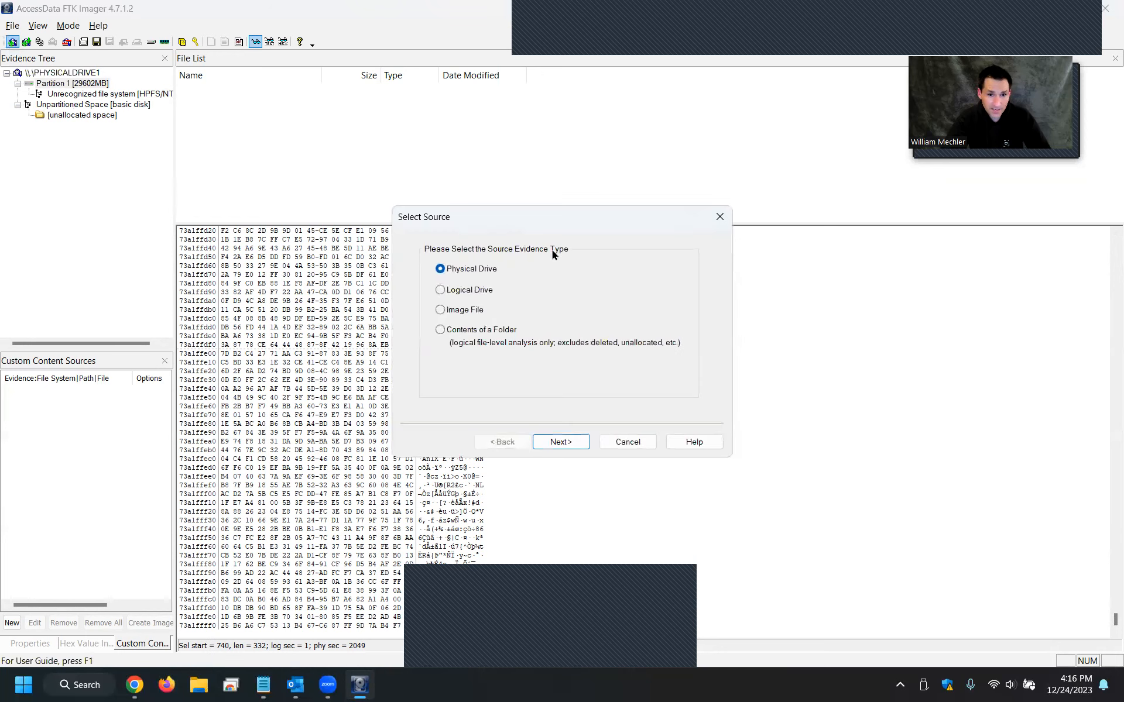
click(560, 442)
click(518, 295)
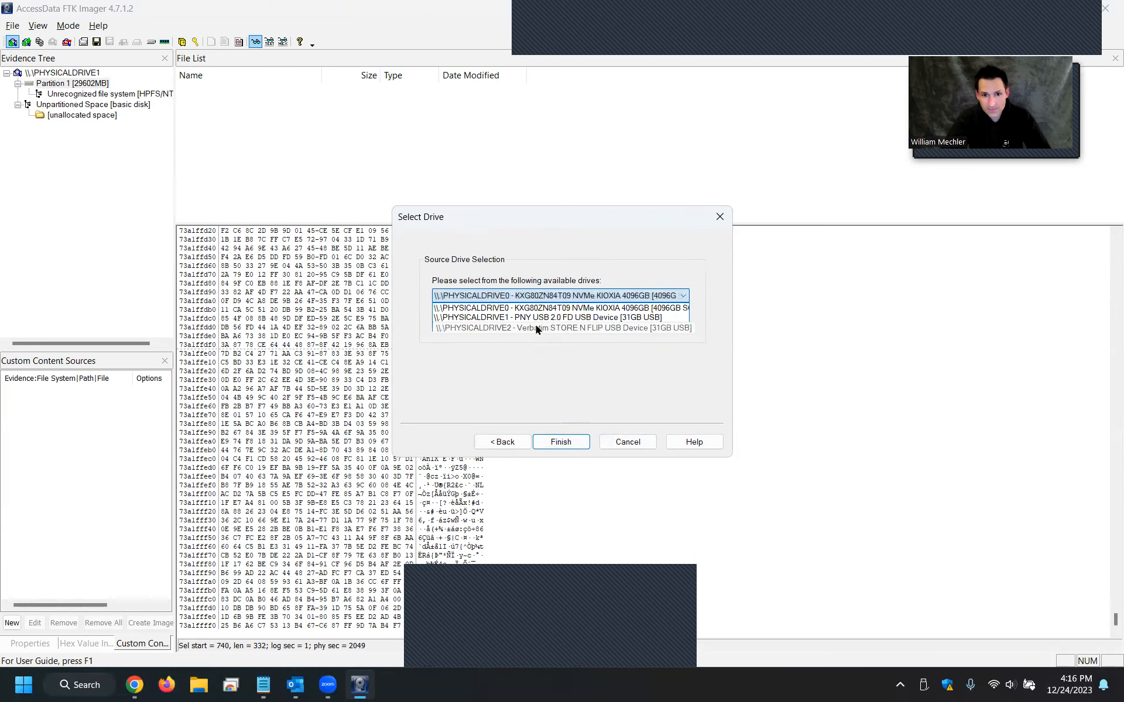
click(536, 326)
click(561, 442)
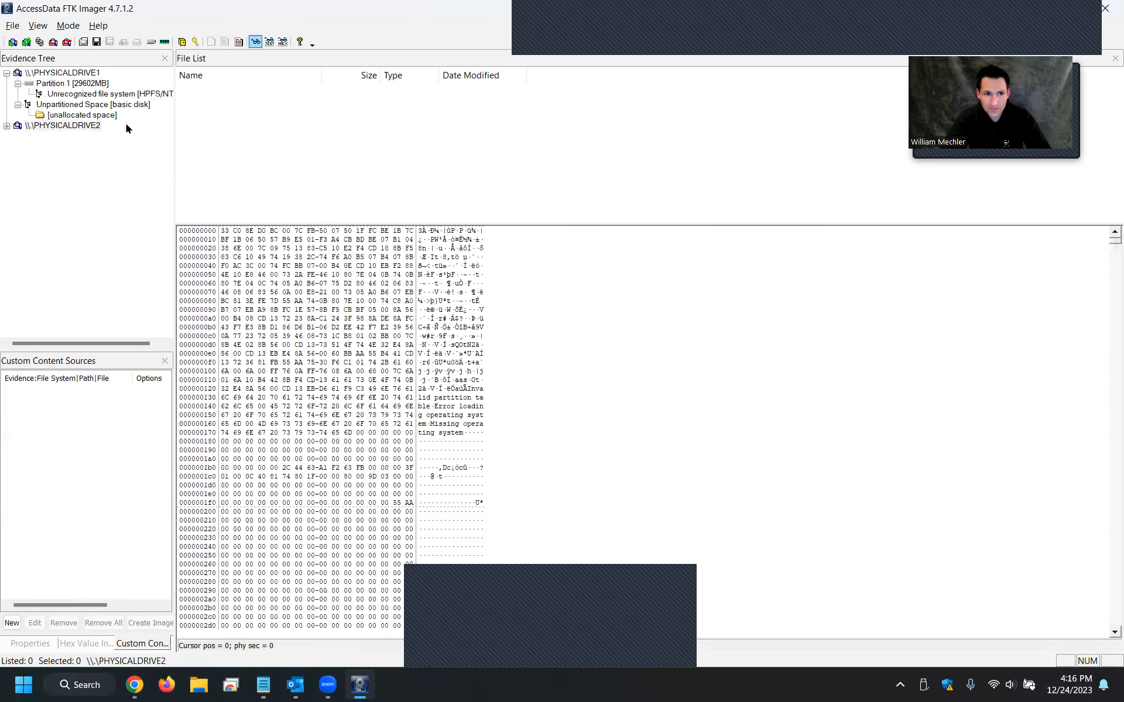
Expand PHYSICALDRIVE2 and its Partition 1 in the evidence tree.
click(6, 127)
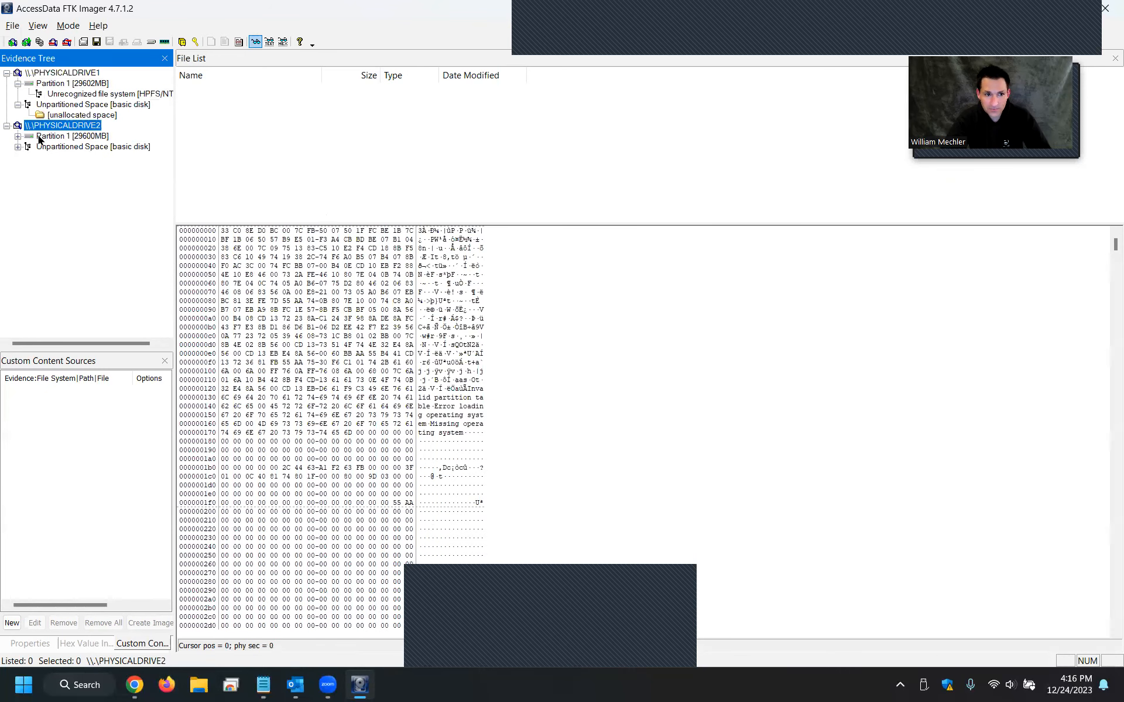
click(40, 138)
click(18, 135)
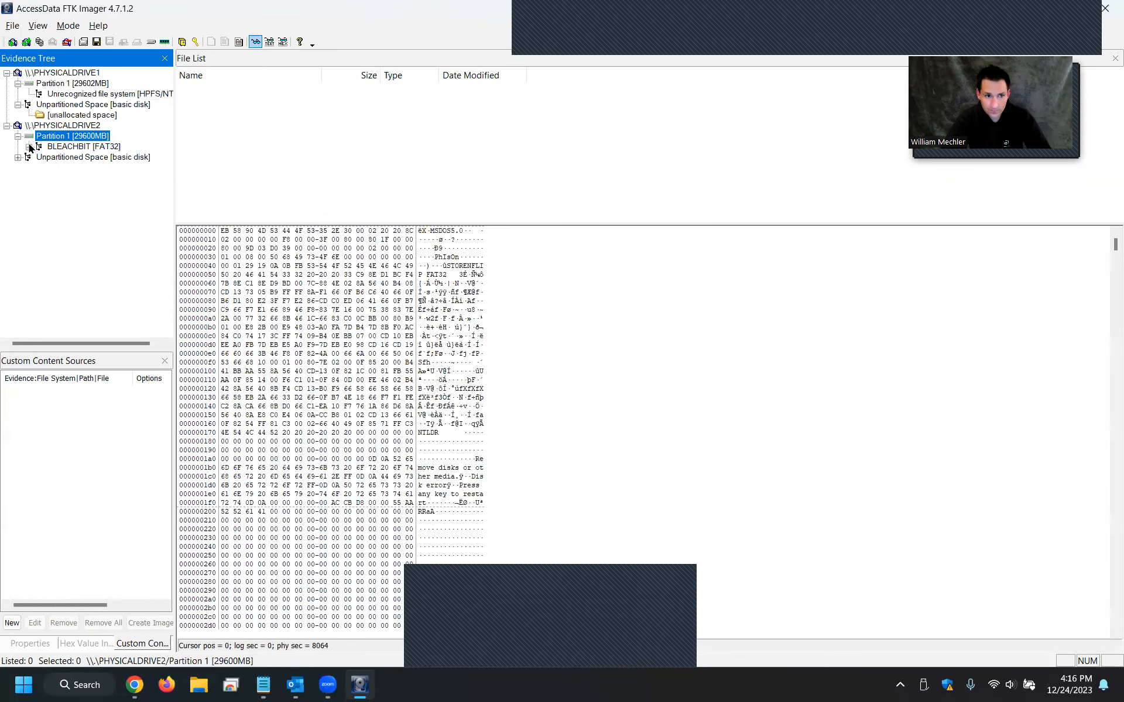
Open the root folder of PHYSICALDRIVE2's BLEACHBIT [FAT32] volume and browse through its file list.
click(29, 146)
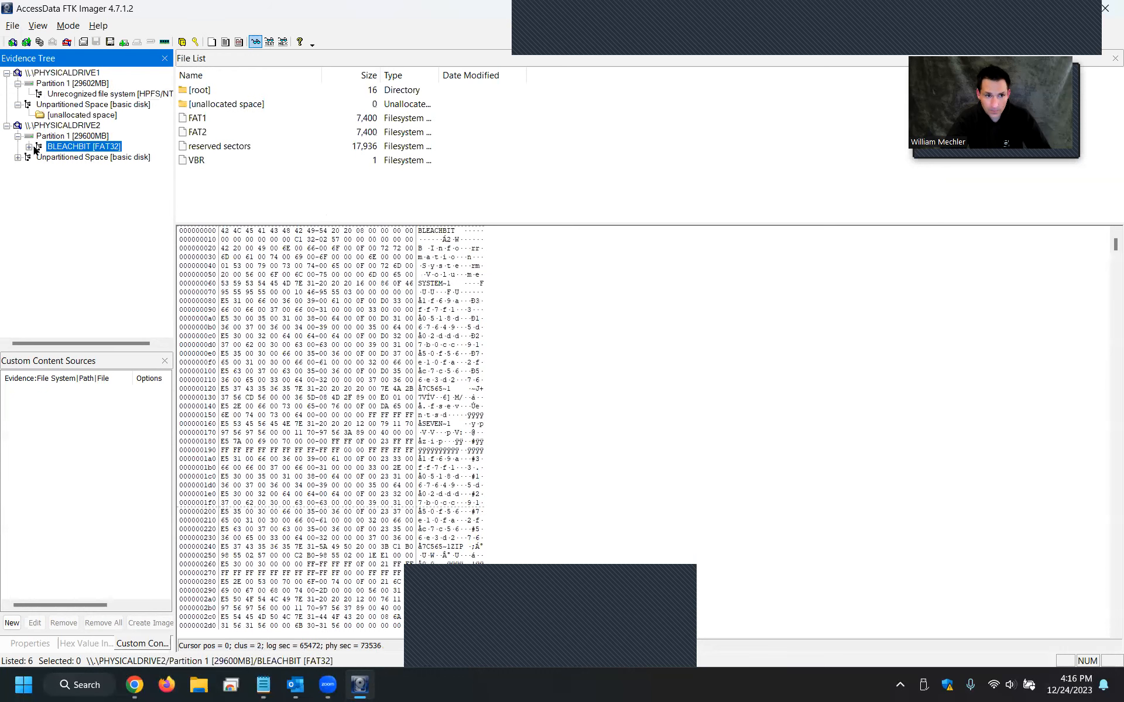
click(200, 90)
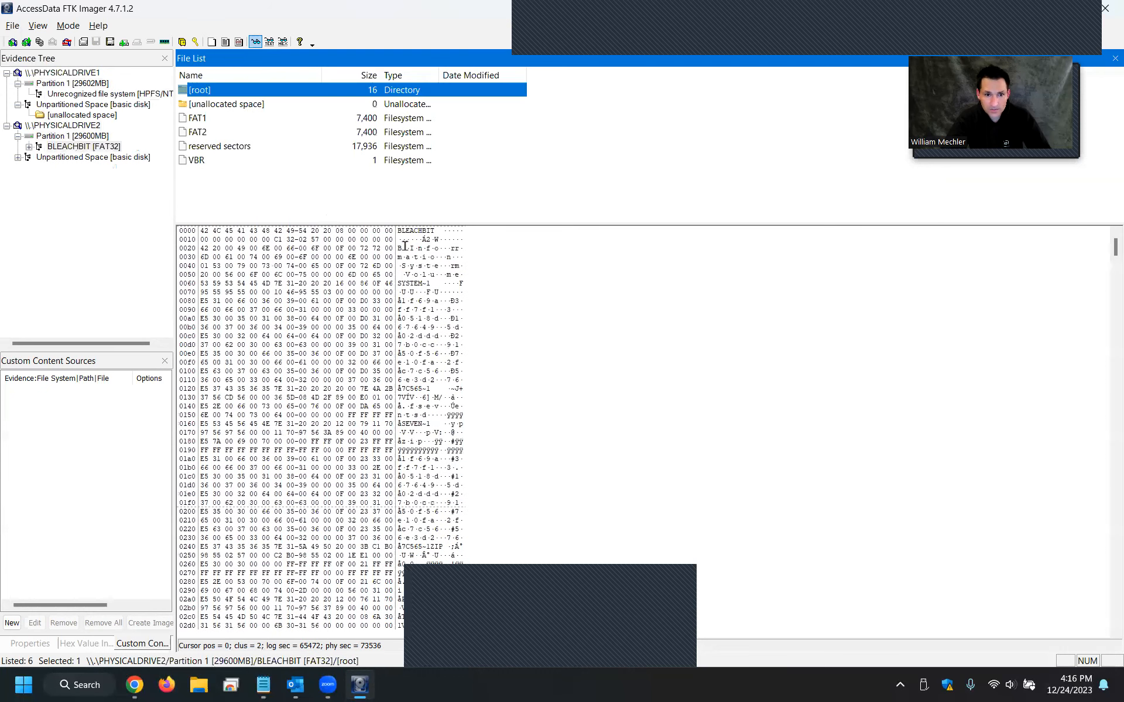
double_click(410, 91)
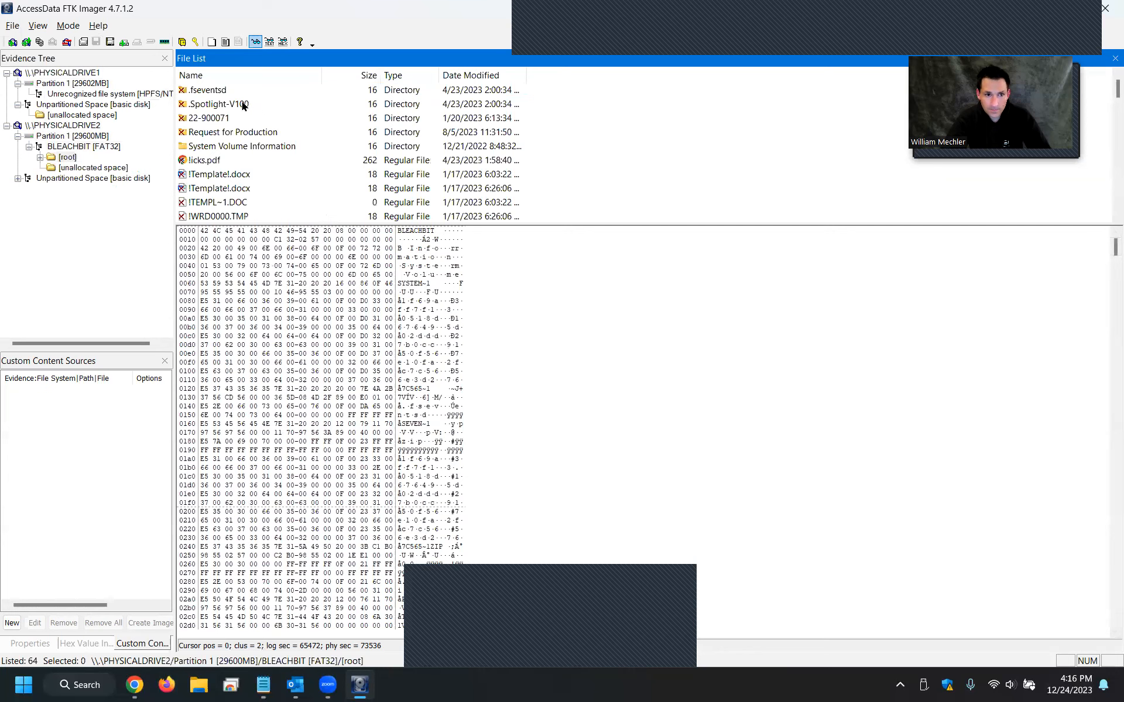
click(209, 91)
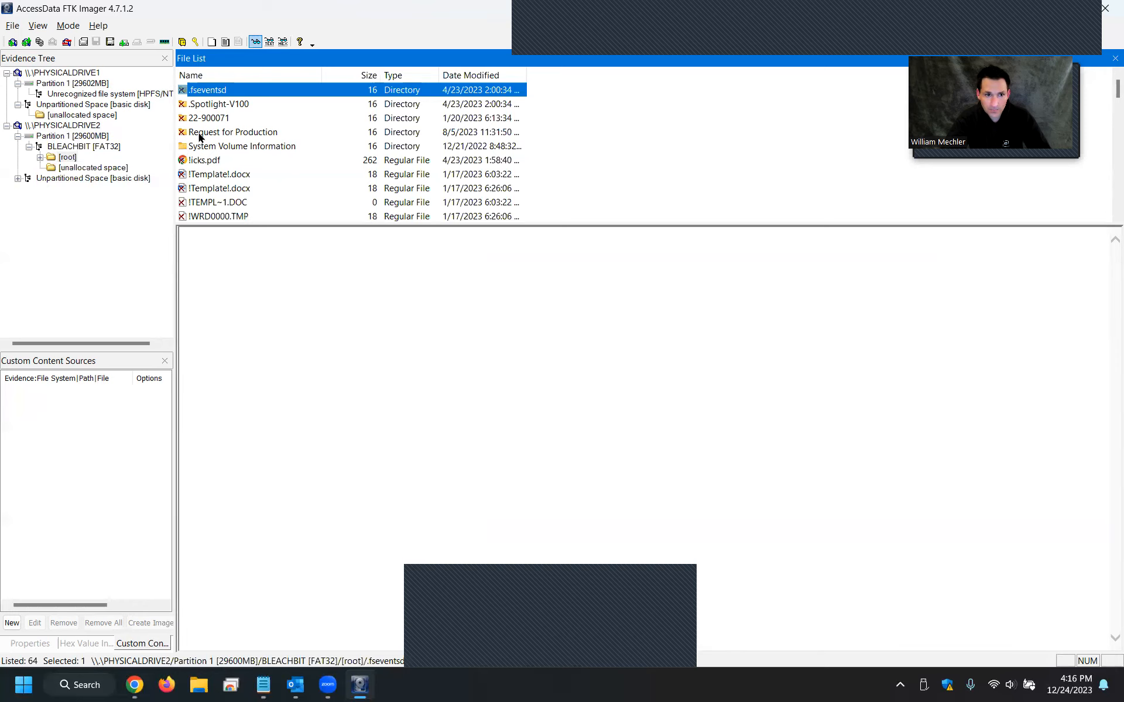
scroll(199, 139, down, 5)
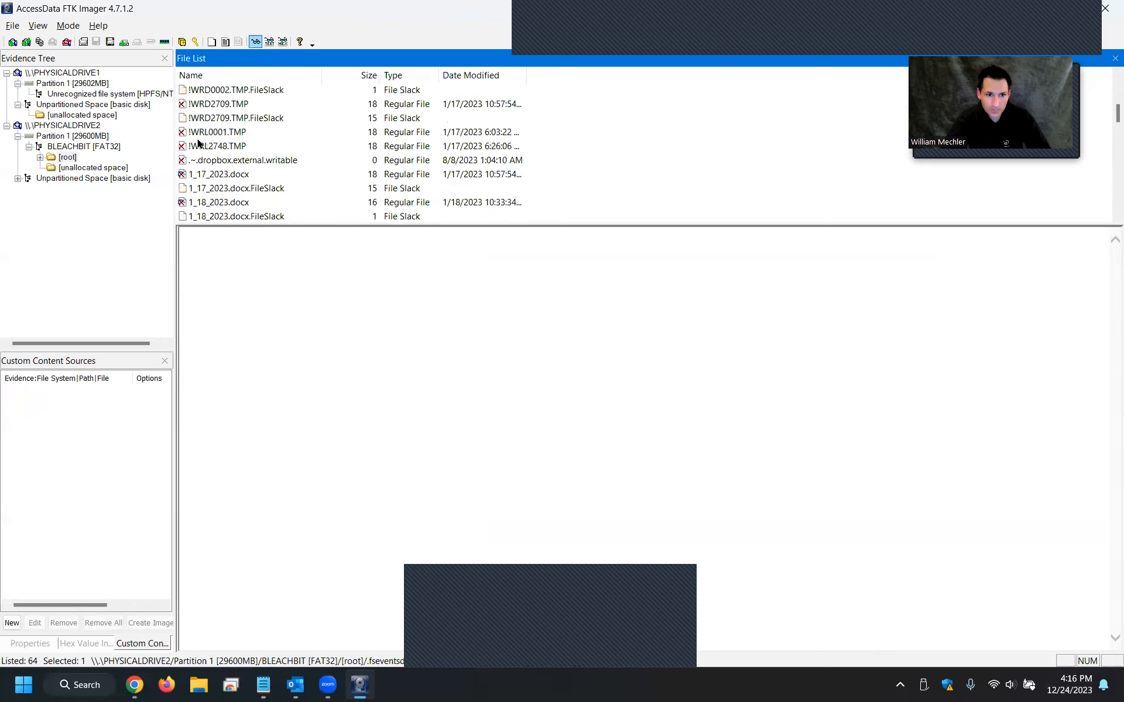
scroll(201, 136, down, 2)
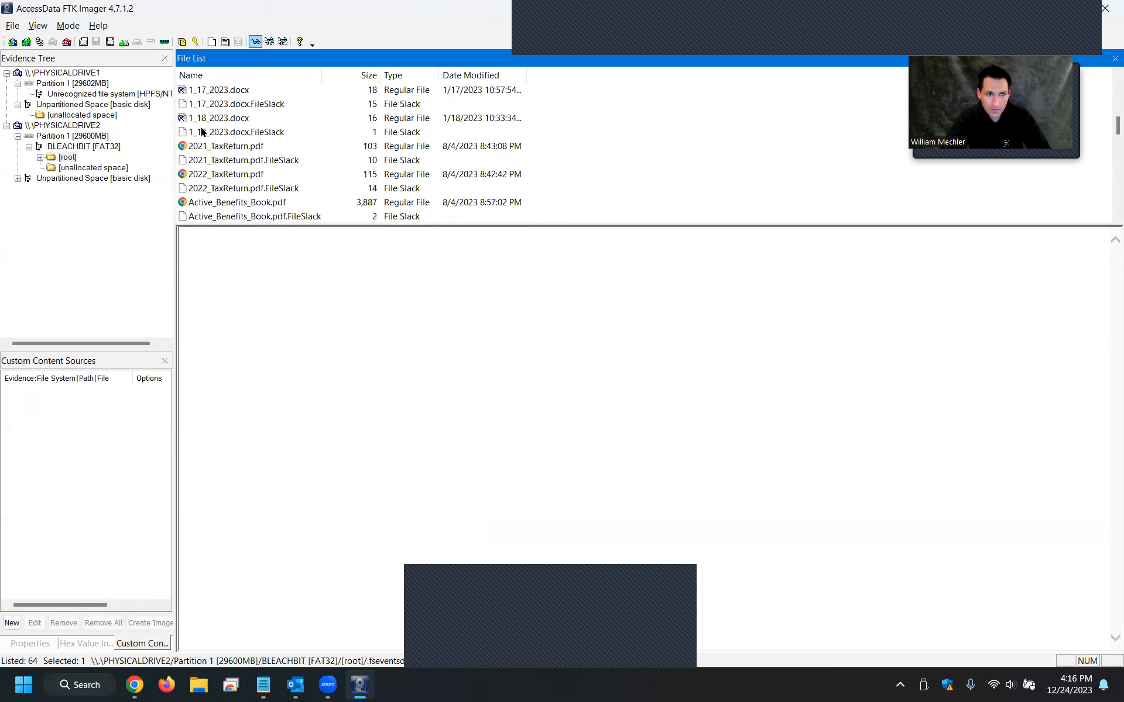
Export the file 2021_TaxReturn.pdf from the drive's root folder to the Desktop.
click(232, 148)
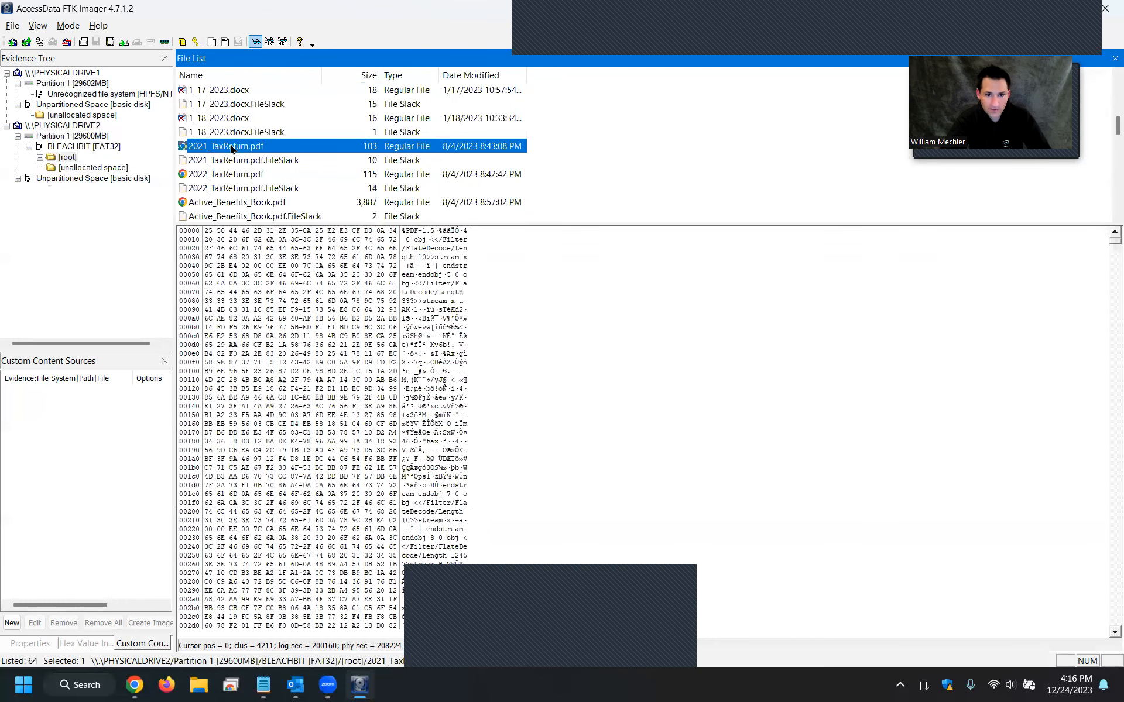
right_click(232, 148)
click(277, 150)
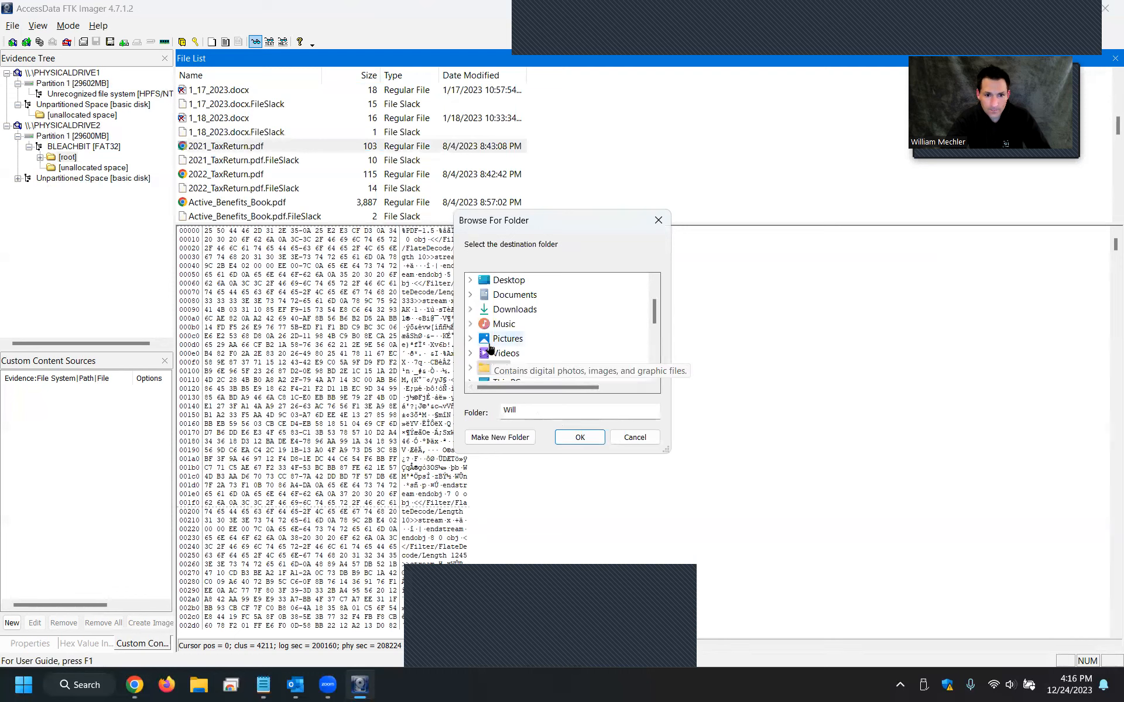
double_click(505, 282)
click(579, 438)
click(626, 370)
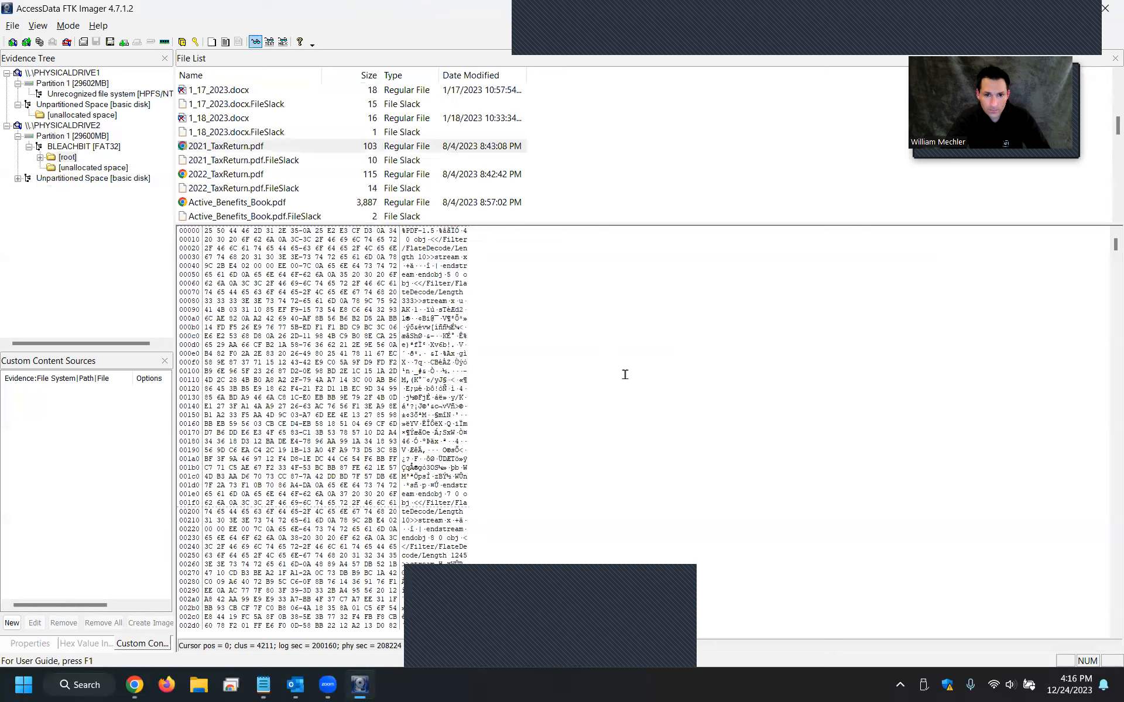
Minimize FTK Imager, move the exported 2021_TaxReturn.pdf to the middle of the desktop and open it in the browser.
double_click(1034, 7)
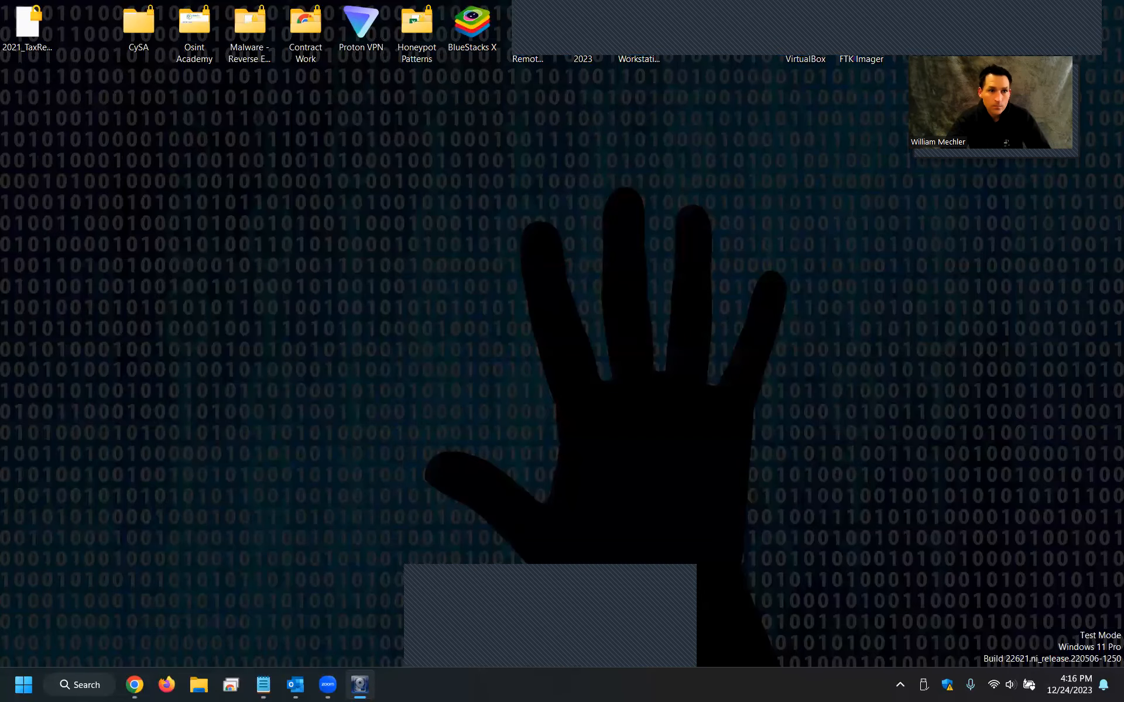
drag(694, 23, 636, 297)
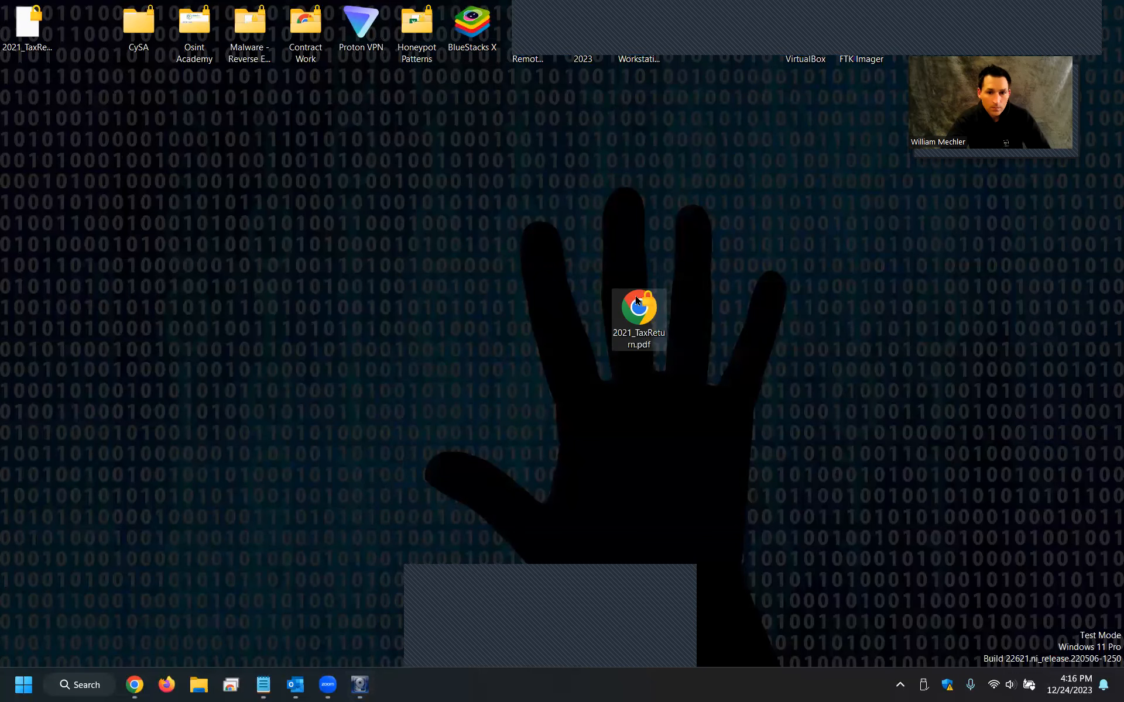
double_click(639, 309)
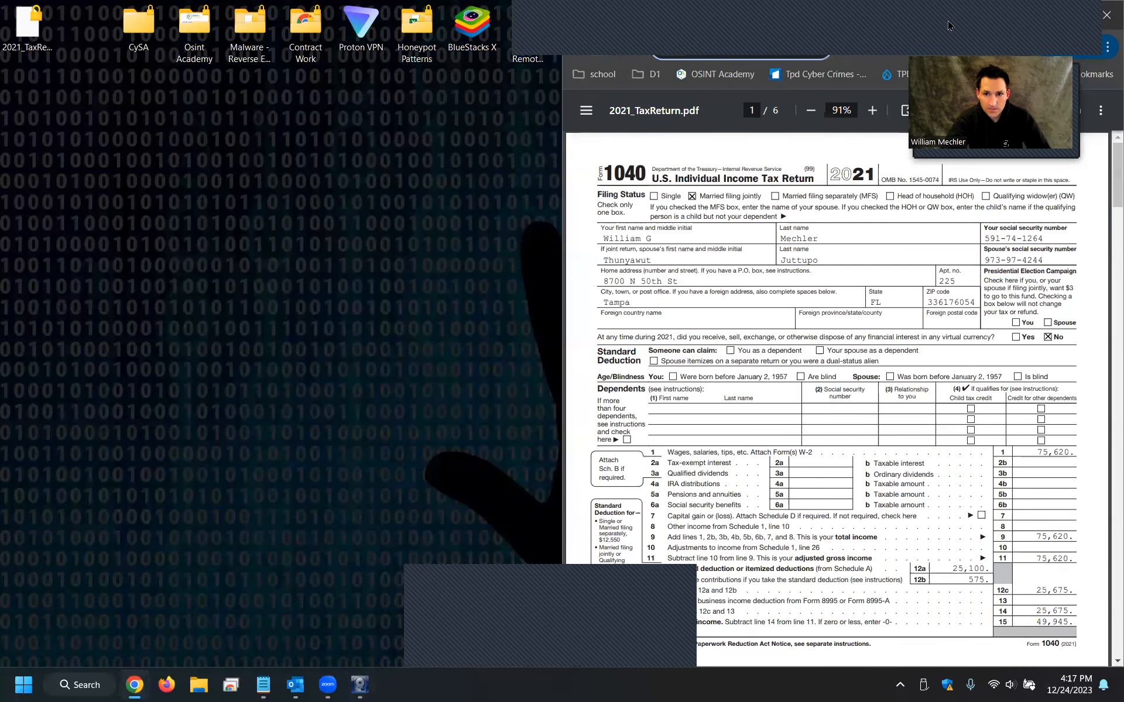
Close the browser window, confirming to leave the site.
drag(583, 100, 602, 101)
click(599, 105)
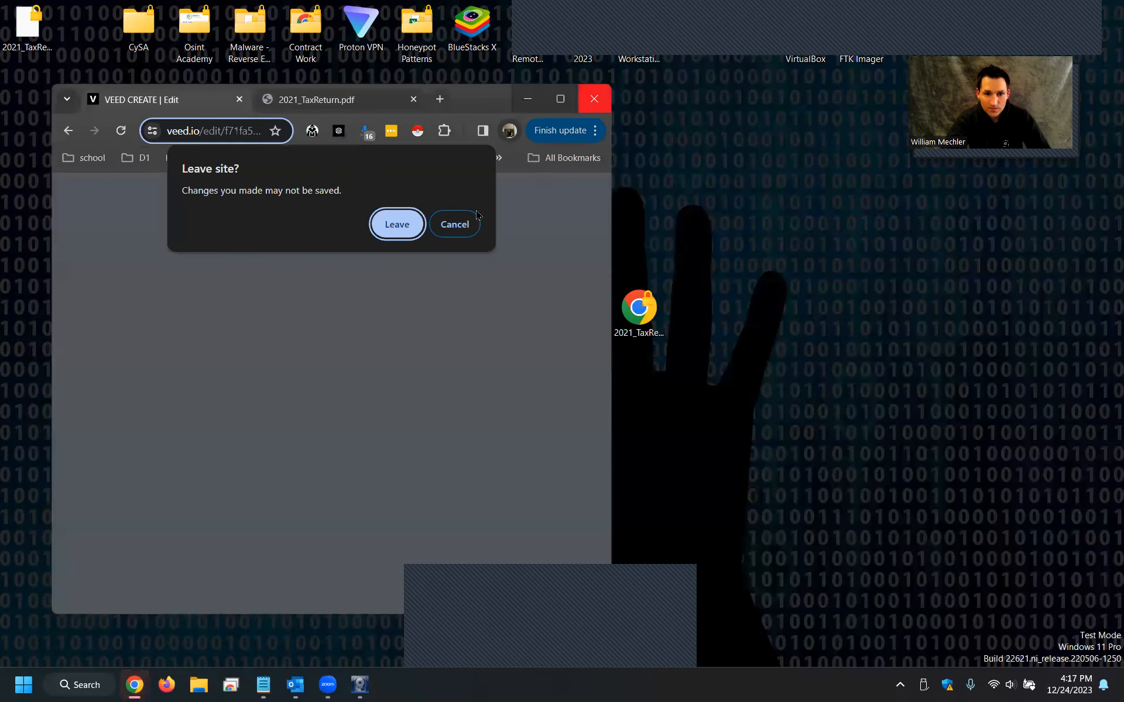
click(412, 233)
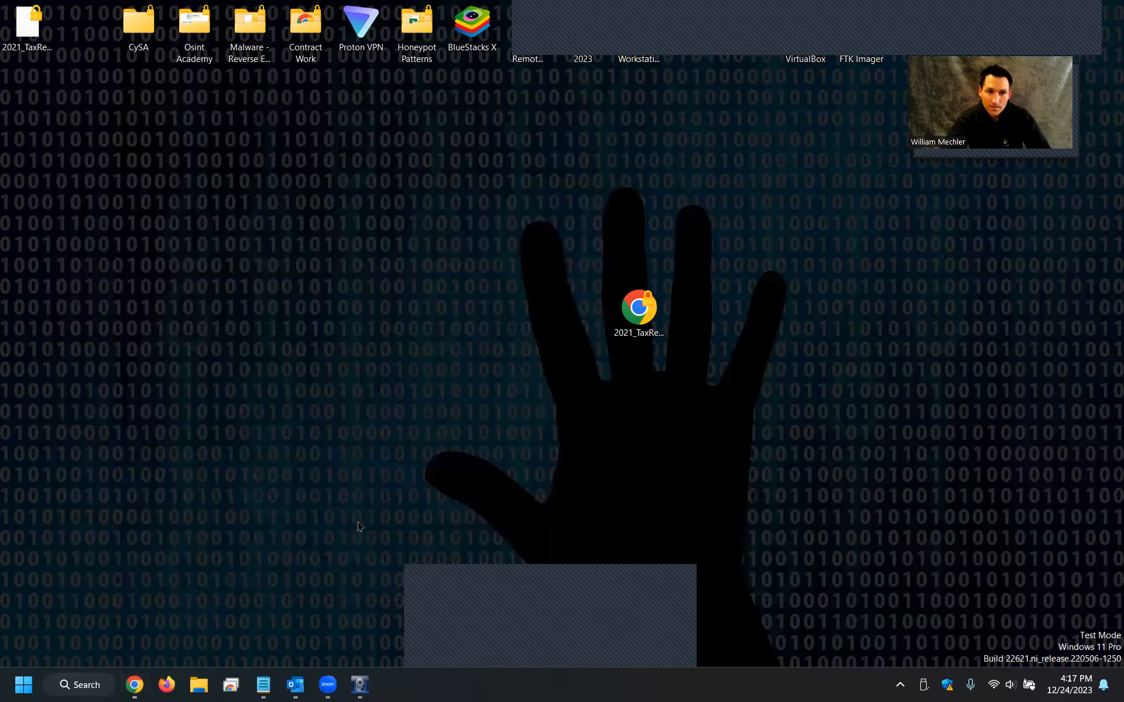
In File Explorer, start turning on BitLocker for the BLEACHBIT (E:) drive.
click(200, 686)
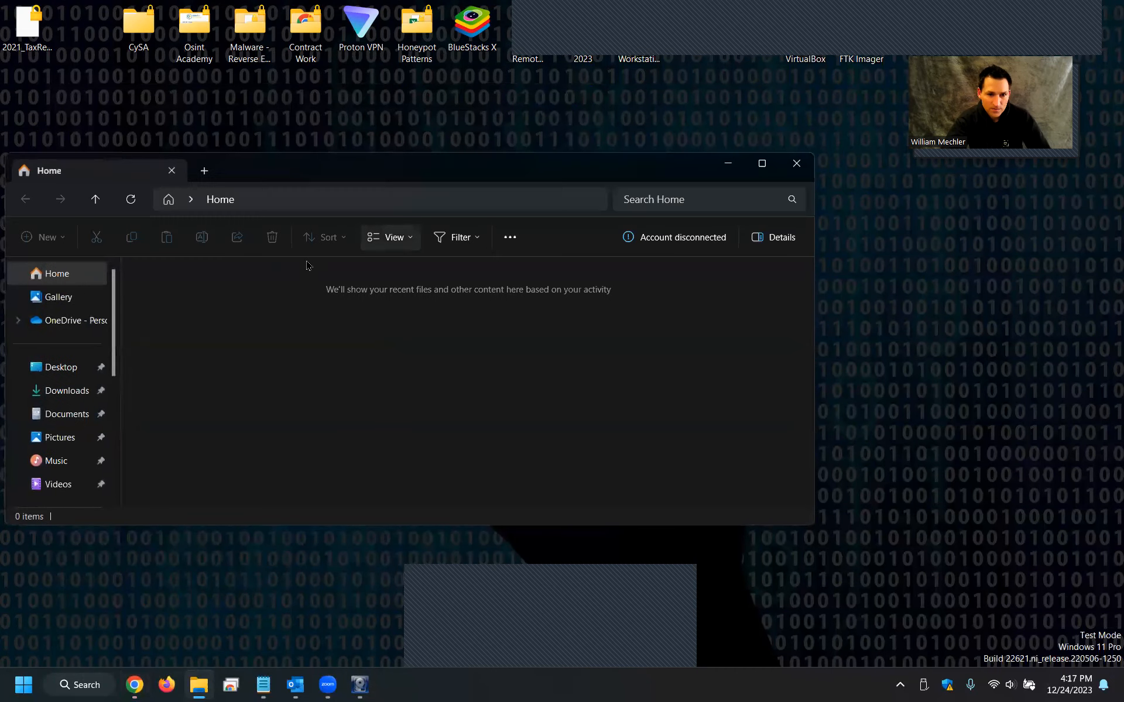
scroll(44, 413, down, 5)
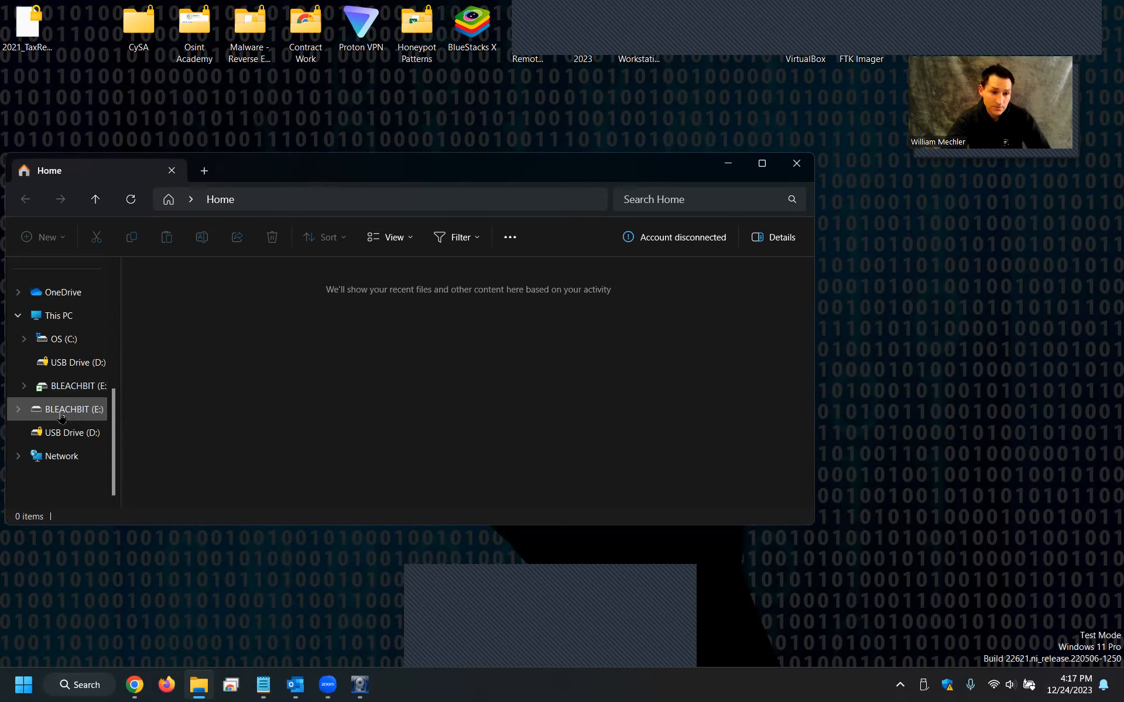
right_click(62, 416)
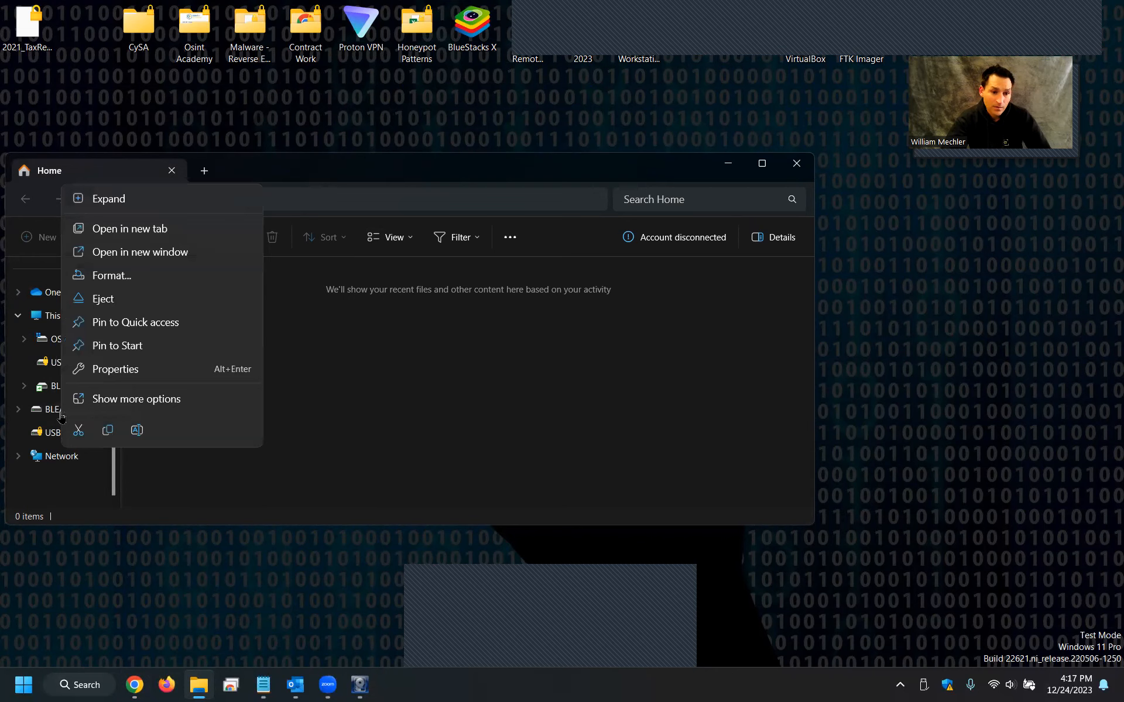
click(141, 406)
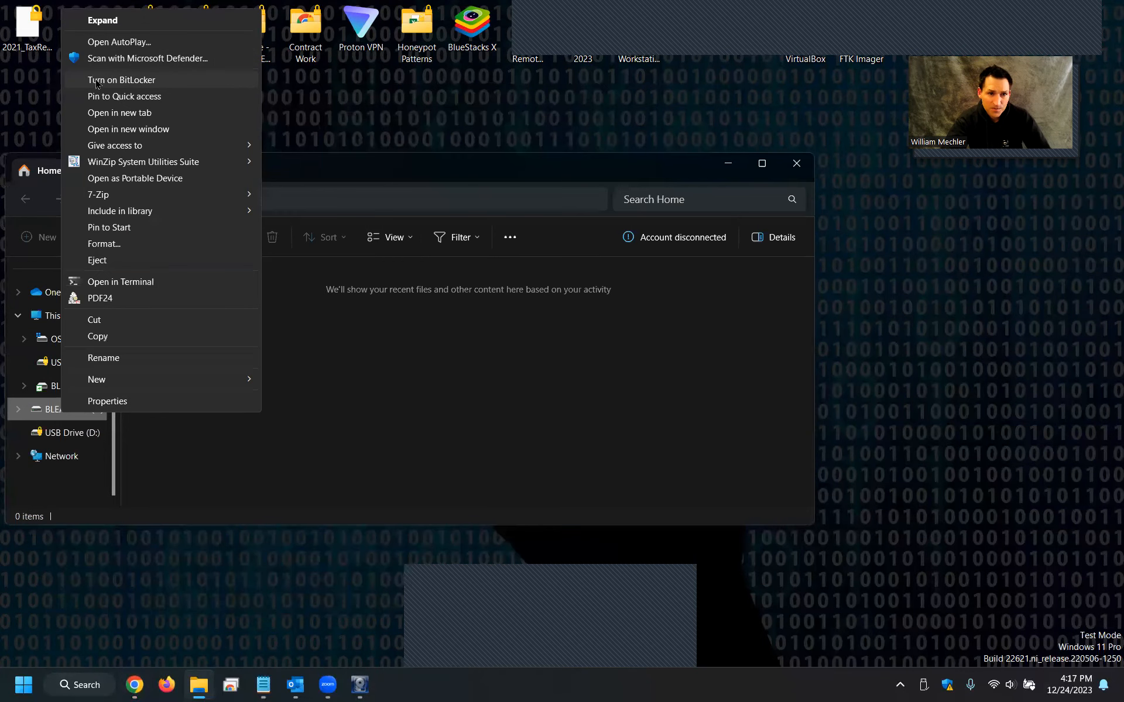
click(121, 80)
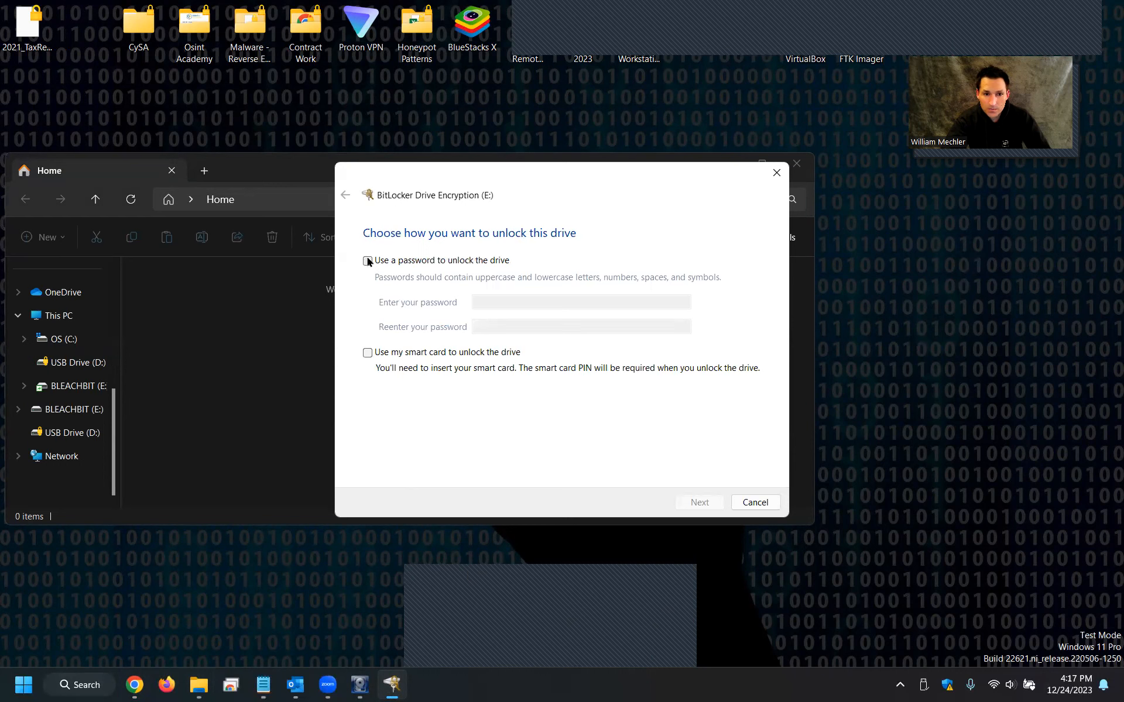
Choose password unlocking, enter and re-enter the drive password, and continue.
click(367, 261)
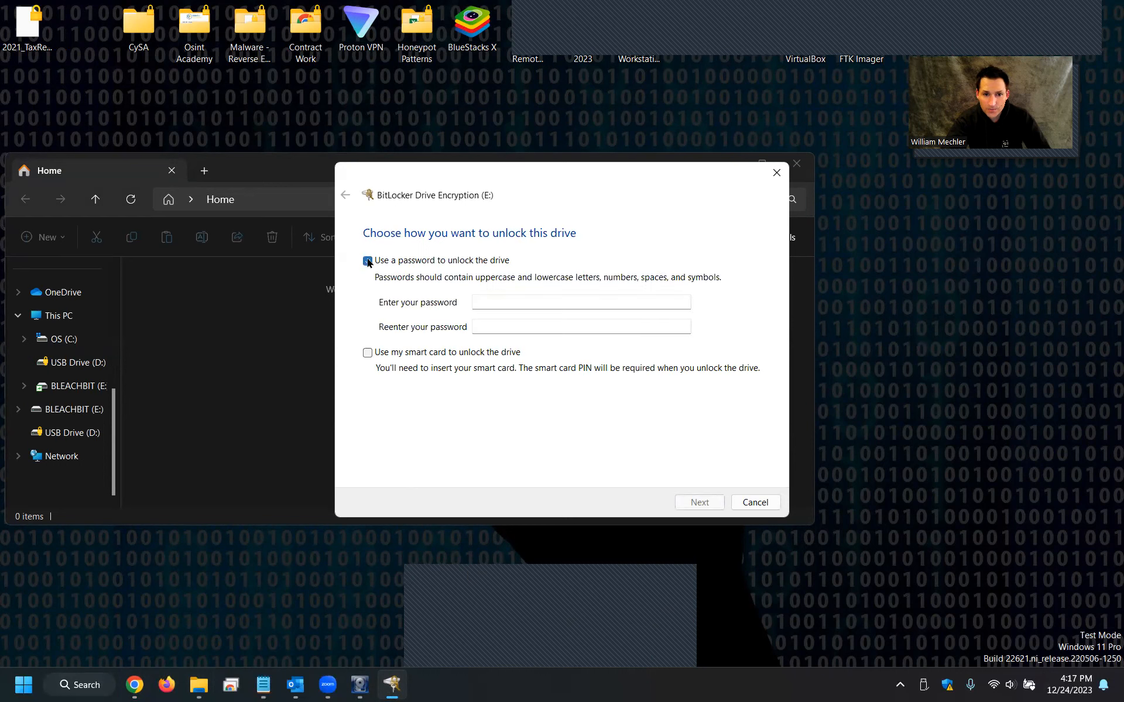
click(502, 302)
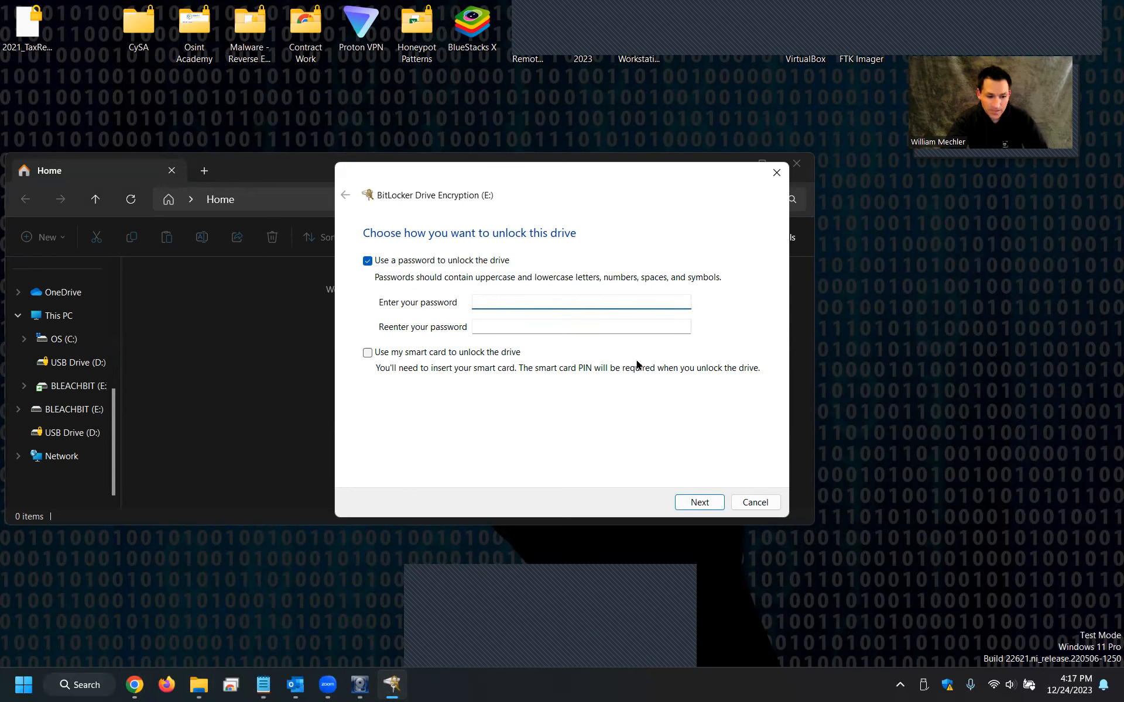
text(••)
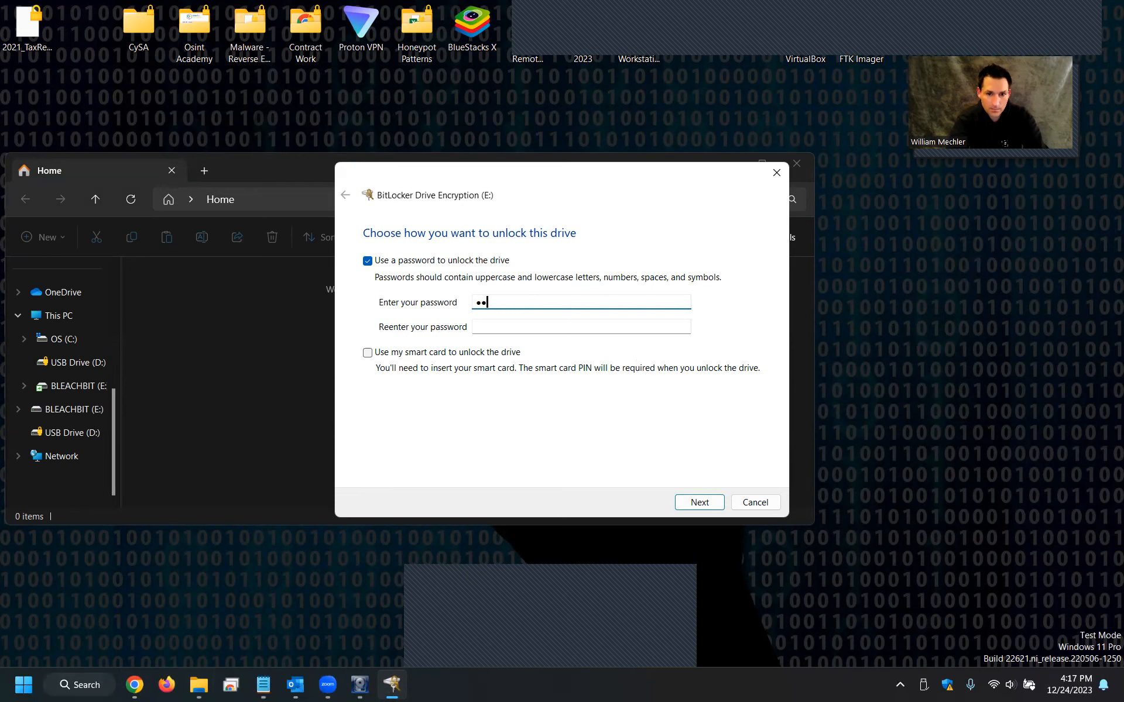
text(••)
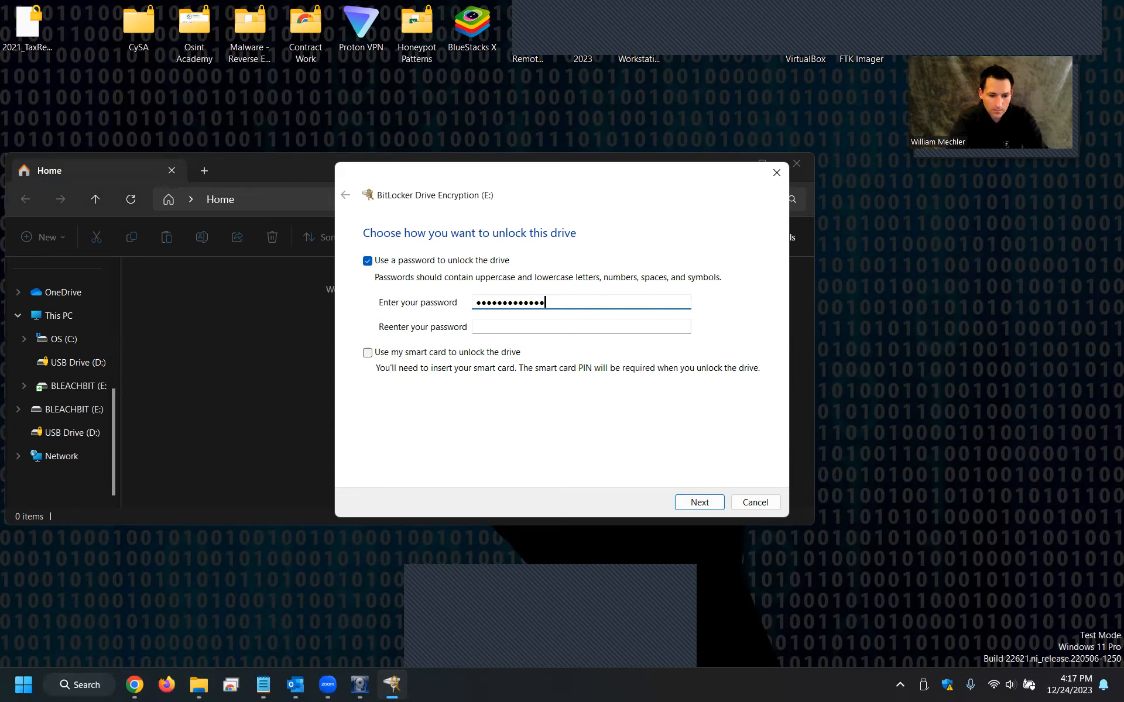
key(Tab)
text(•••••••)
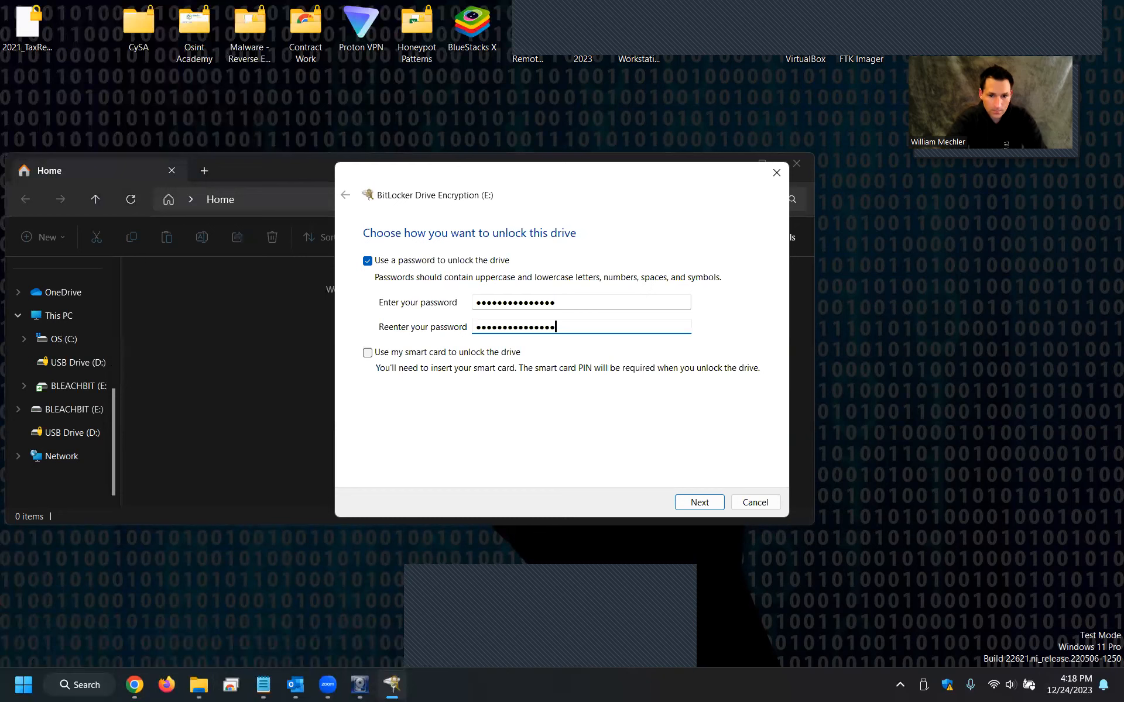
click(692, 504)
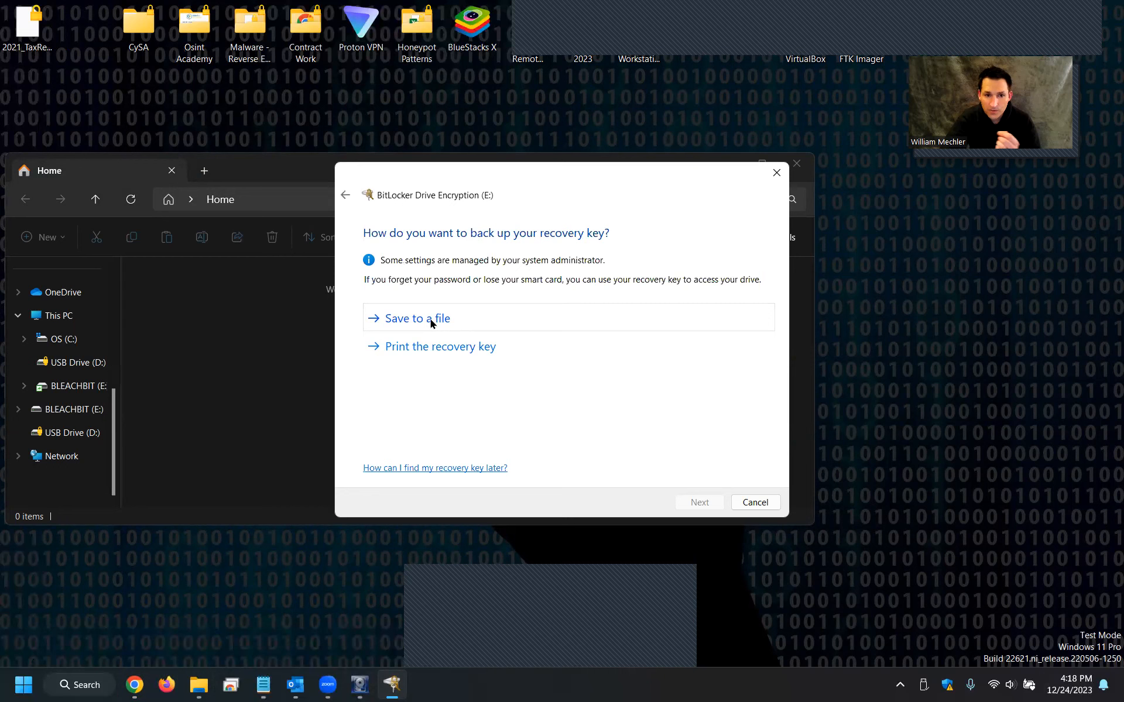
Save the BitLocker recovery key as a text file on the Desktop.
click(430, 318)
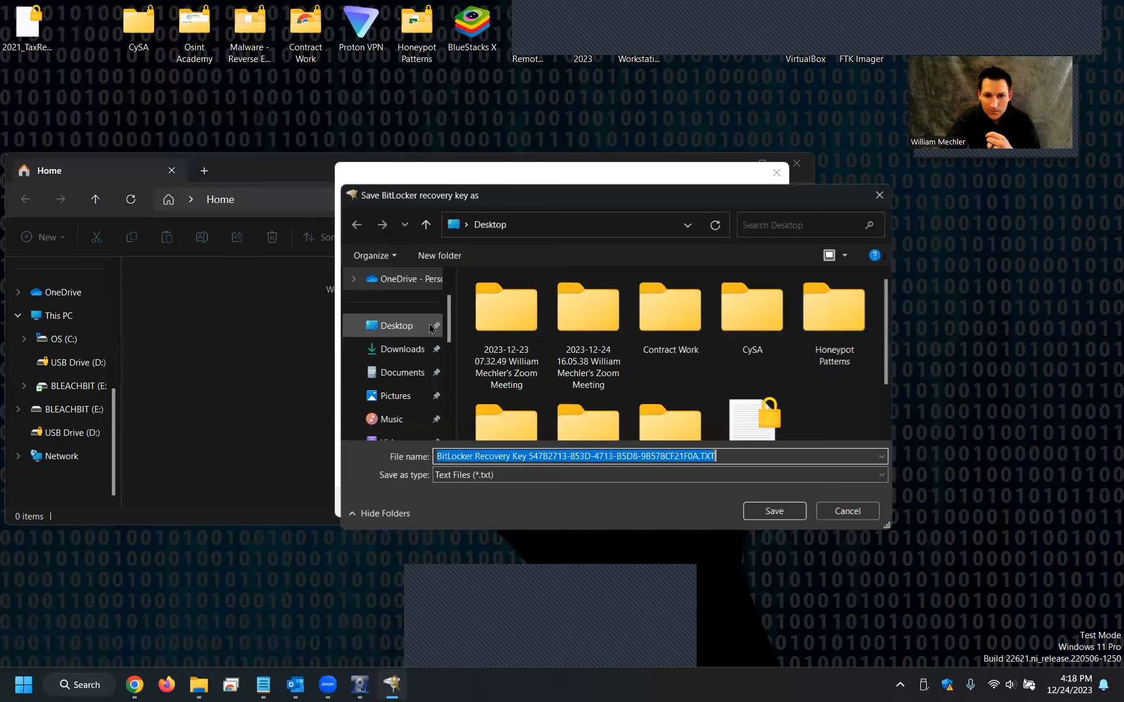
click(389, 323)
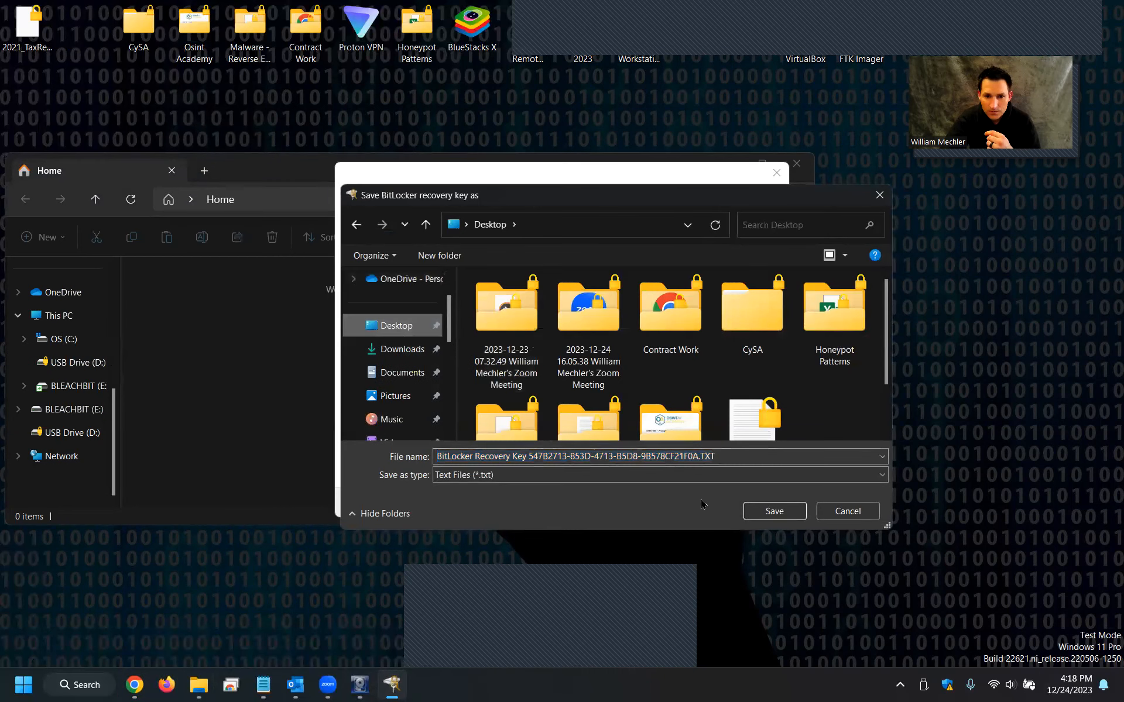
click(772, 512)
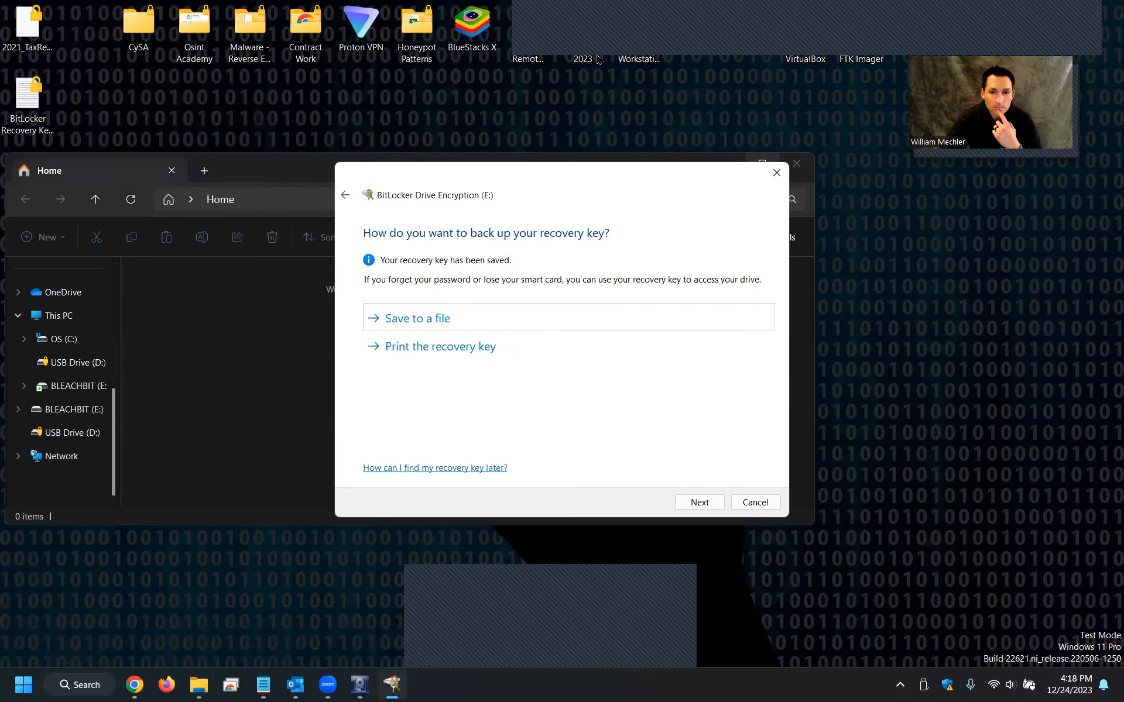
Open the saved recovery key file and highlight its identifier and recovery key.
double_click(976, 342)
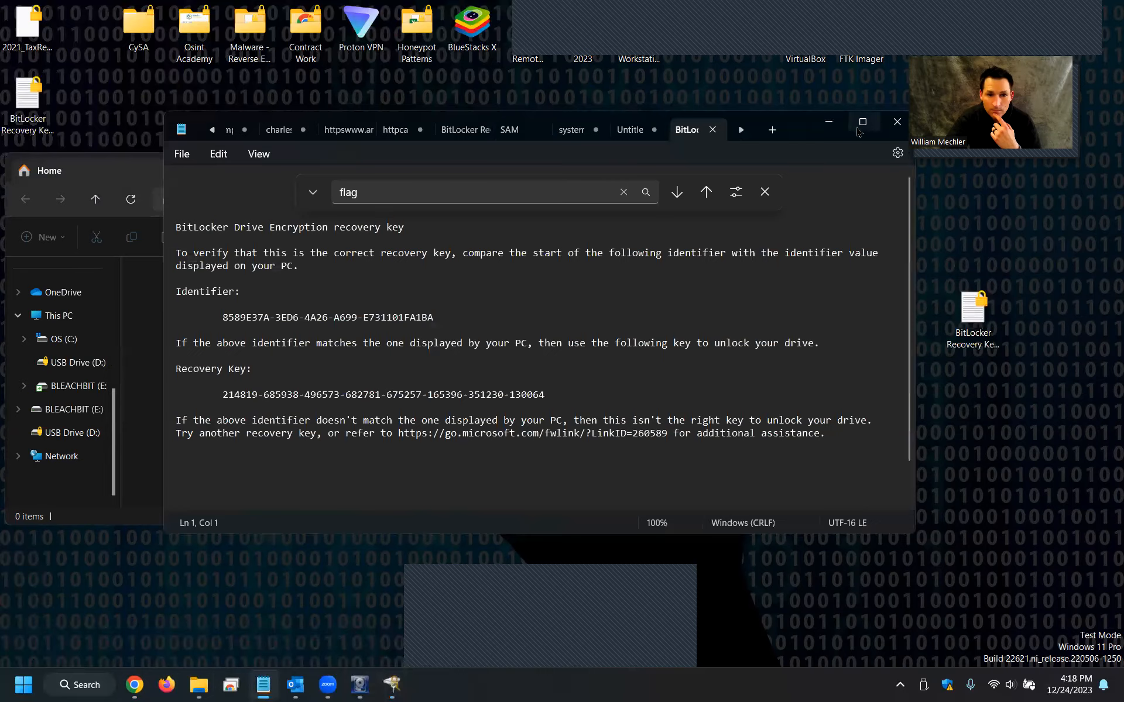
click(854, 126)
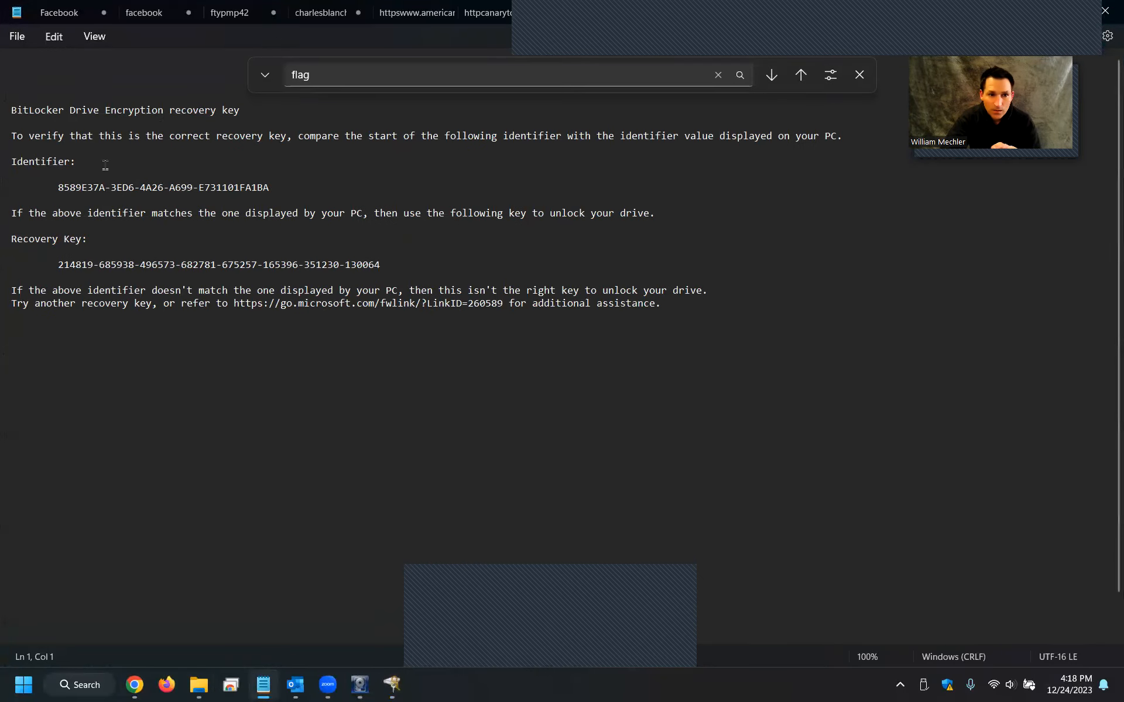
drag(57, 187, 283, 190)
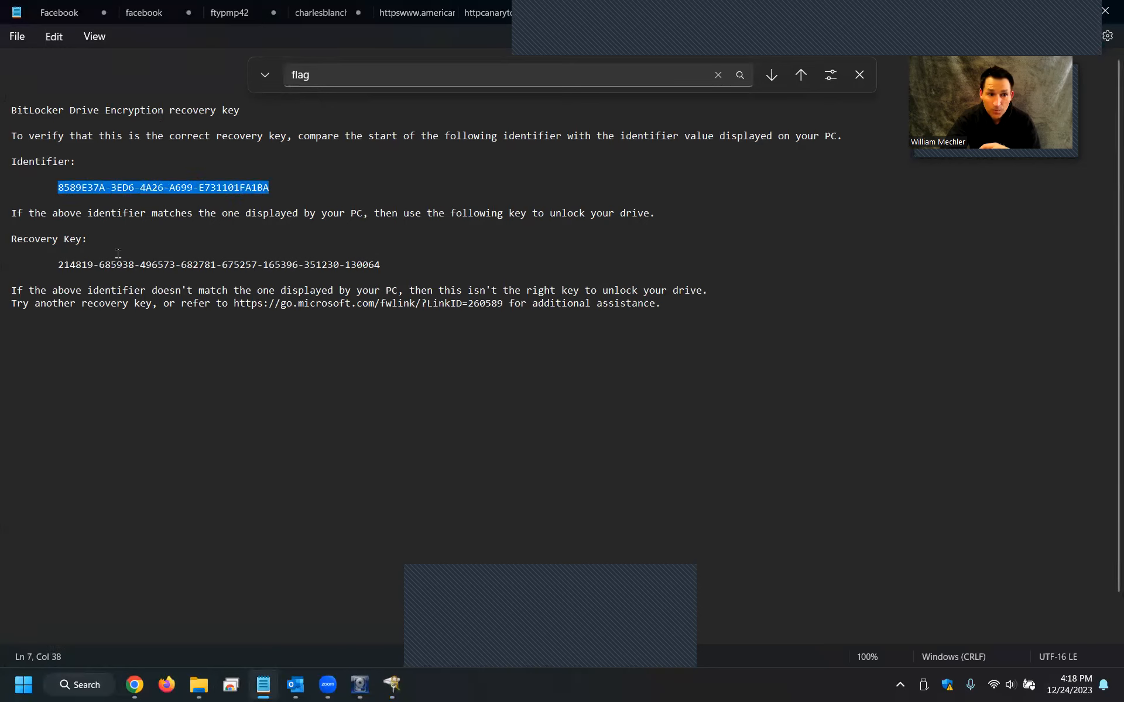
drag(52, 268, 399, 267)
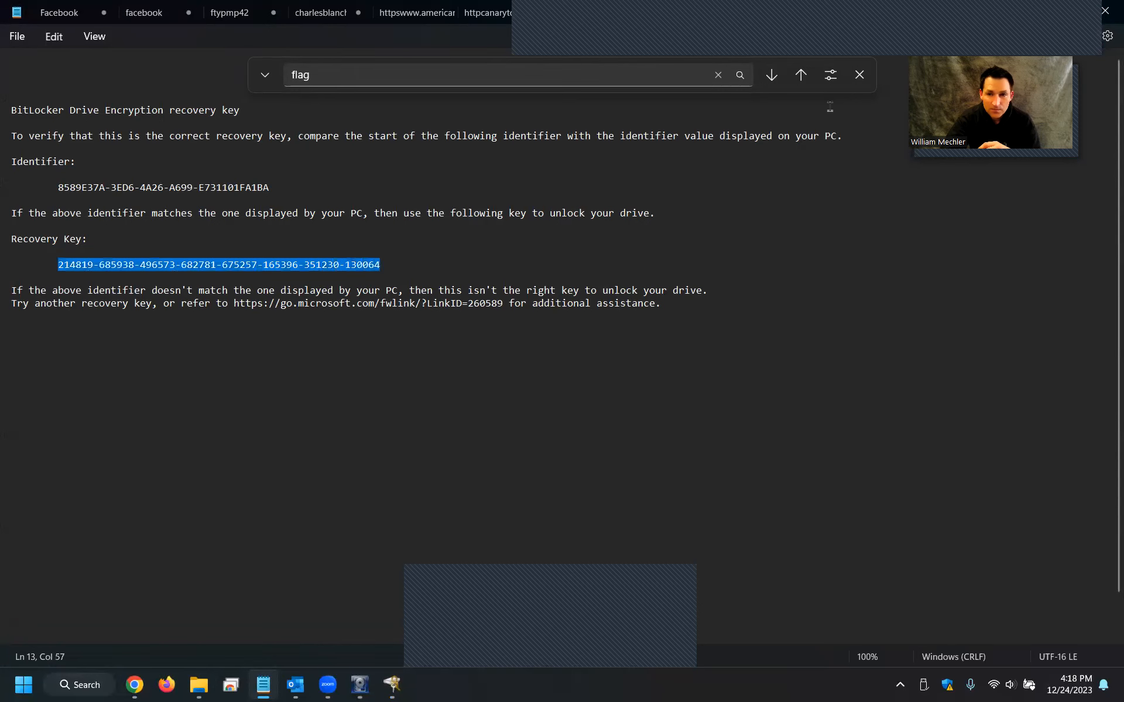
double_click(1028, 12)
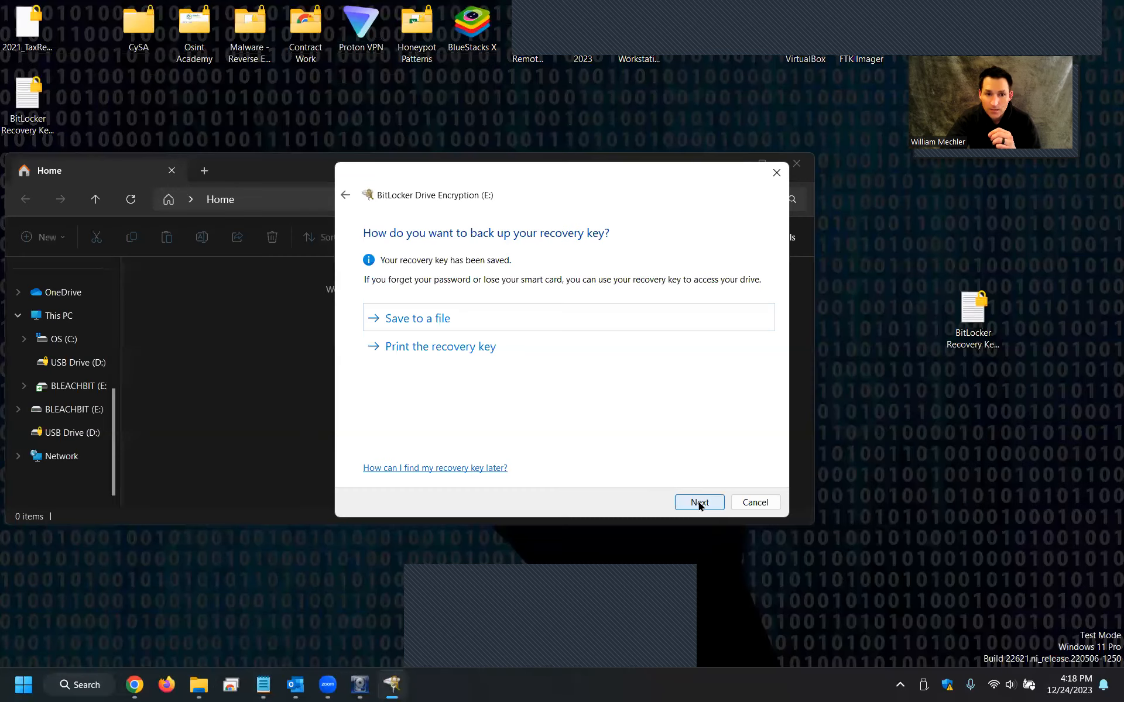
Continue the BitLocker wizard, keeping encryption of used disk space only.
click(700, 503)
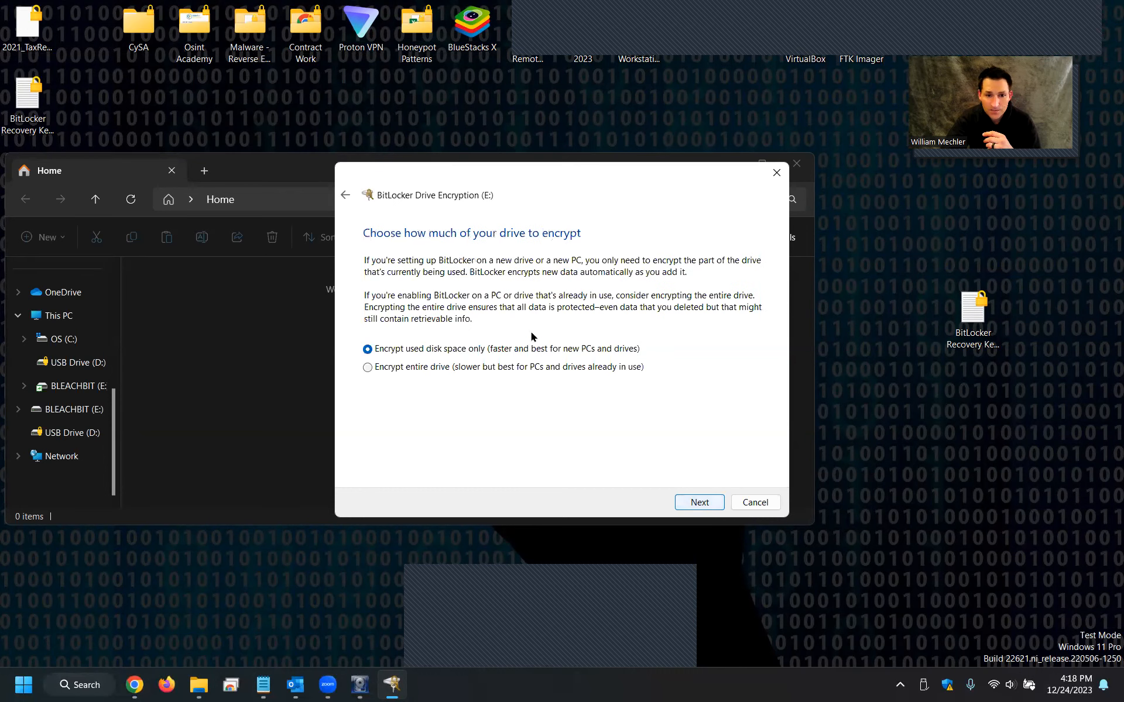
click(691, 501)
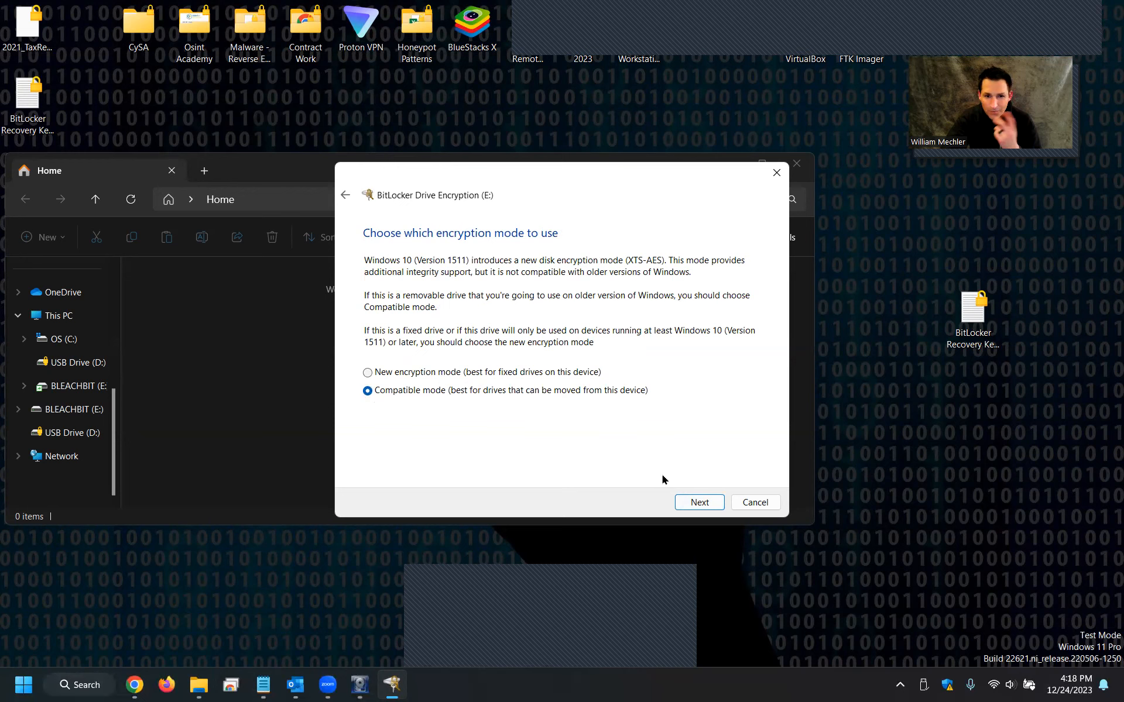
Keep Compatible mode, start encrypting the drive, and close the encryption-complete message.
click(699, 502)
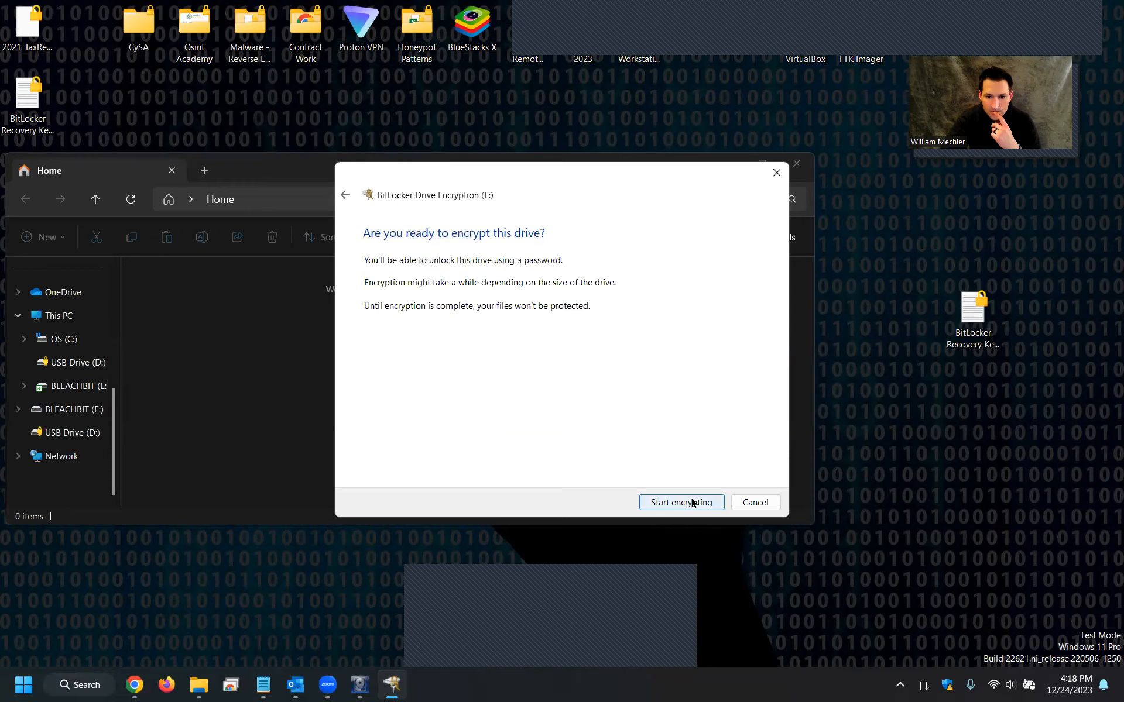
click(703, 503)
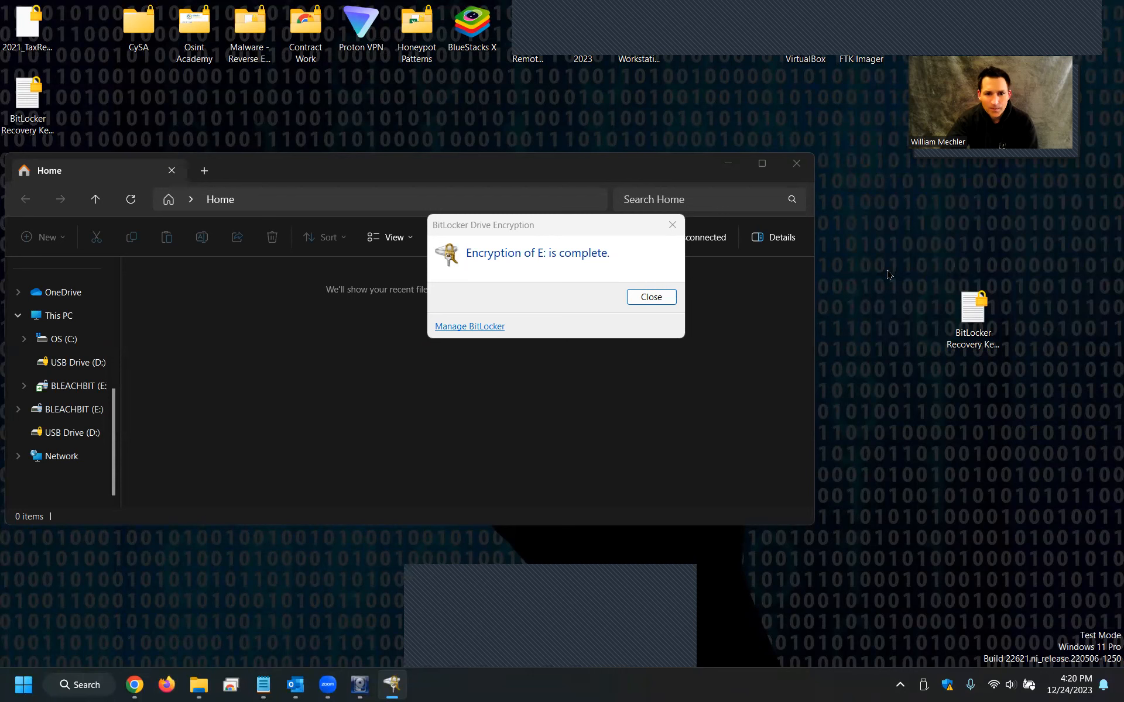
click(542, 230)
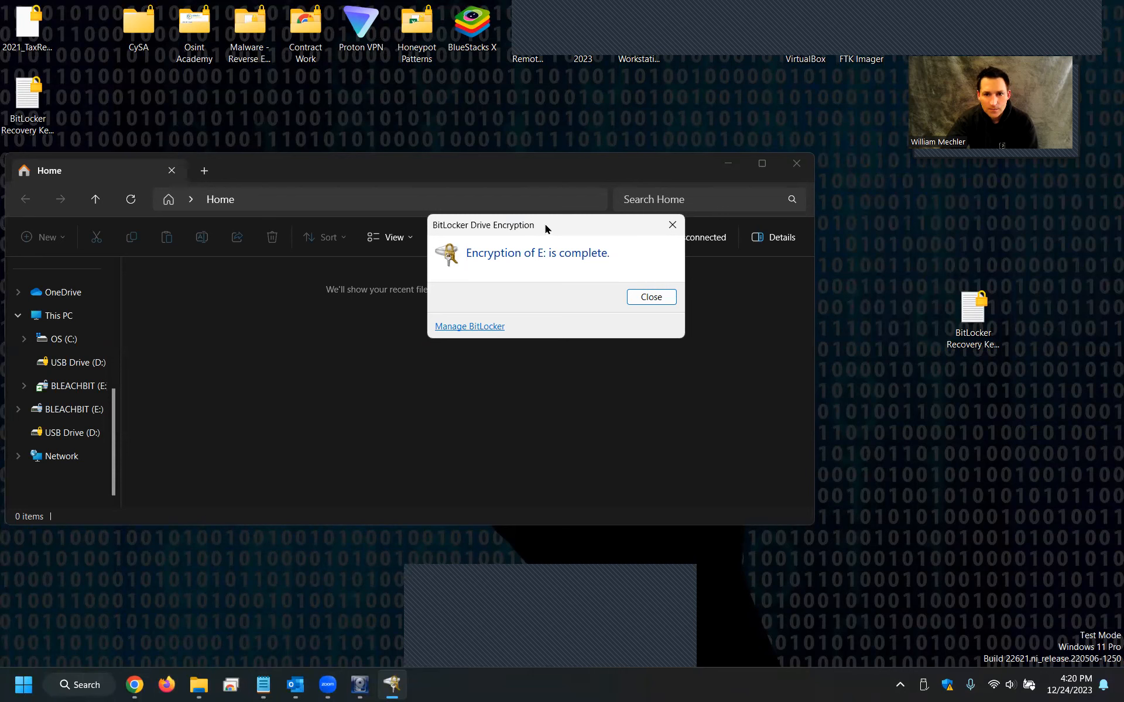
drag(544, 228, 745, 113)
click(847, 182)
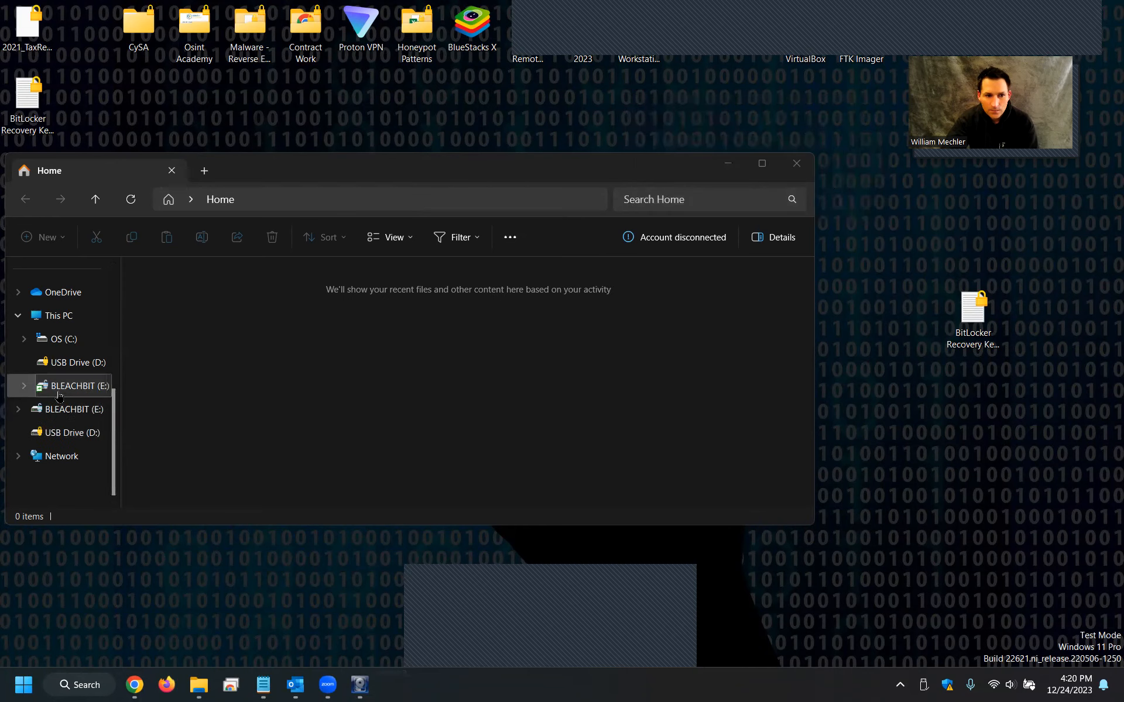
Open the encrypted BLEACHBIT (E:) drive in File Explorer and dismiss the access-denied message.
click(41, 386)
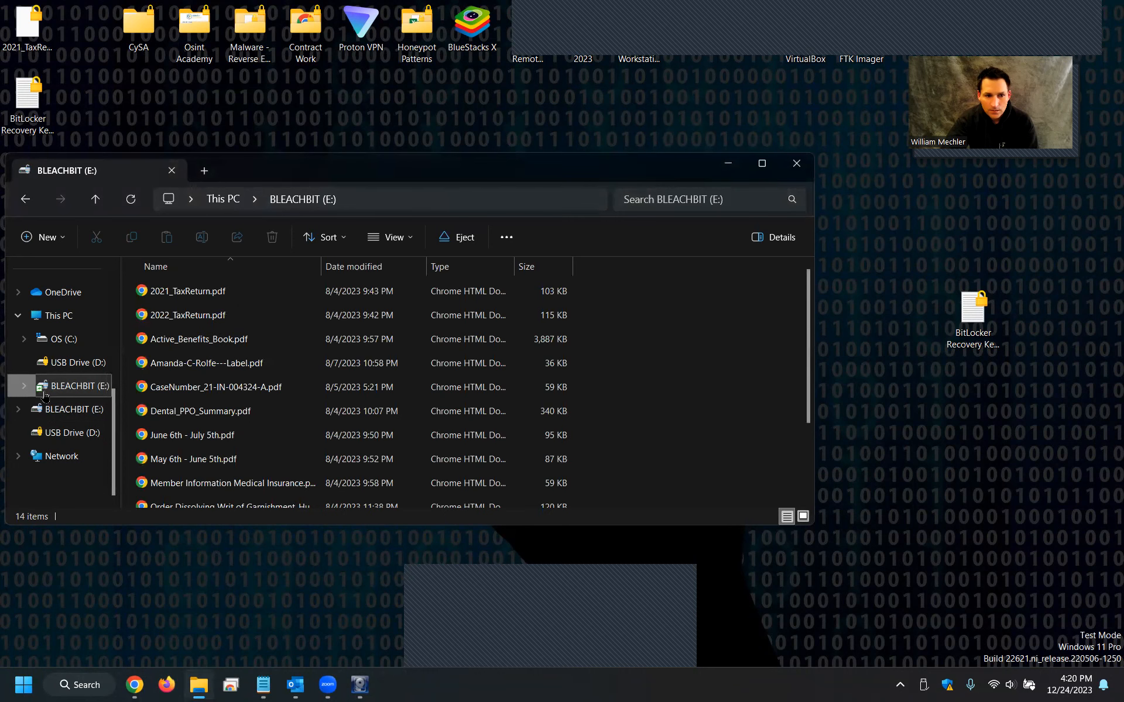
click(57, 367)
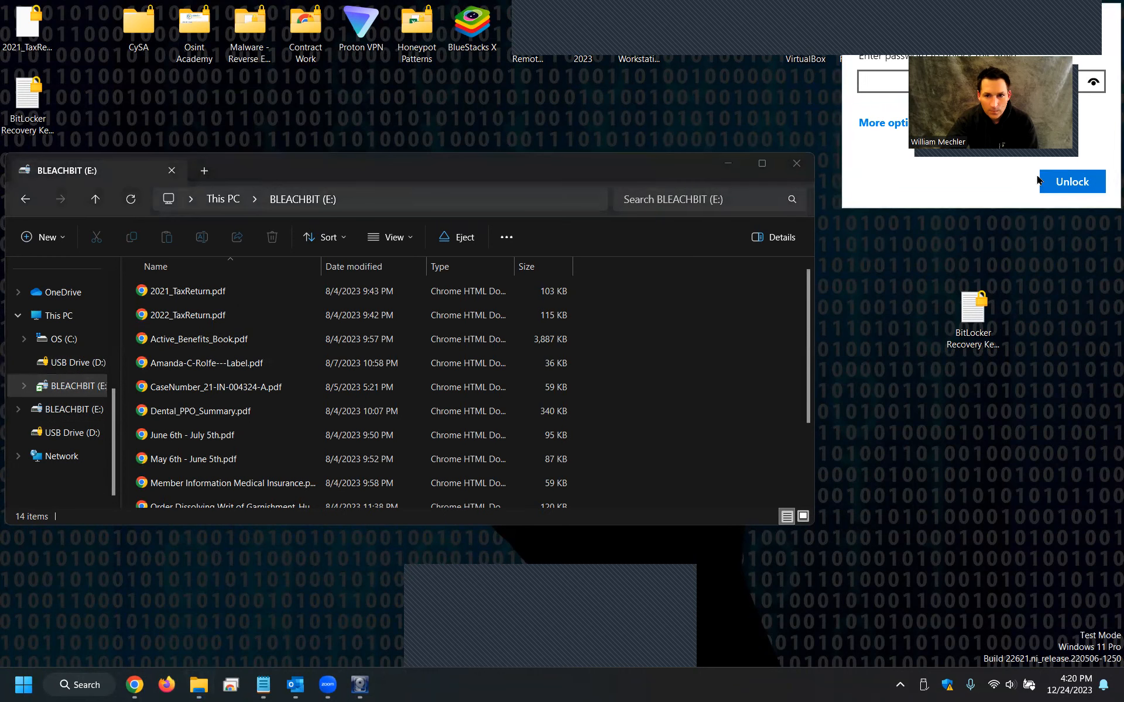
click(796, 163)
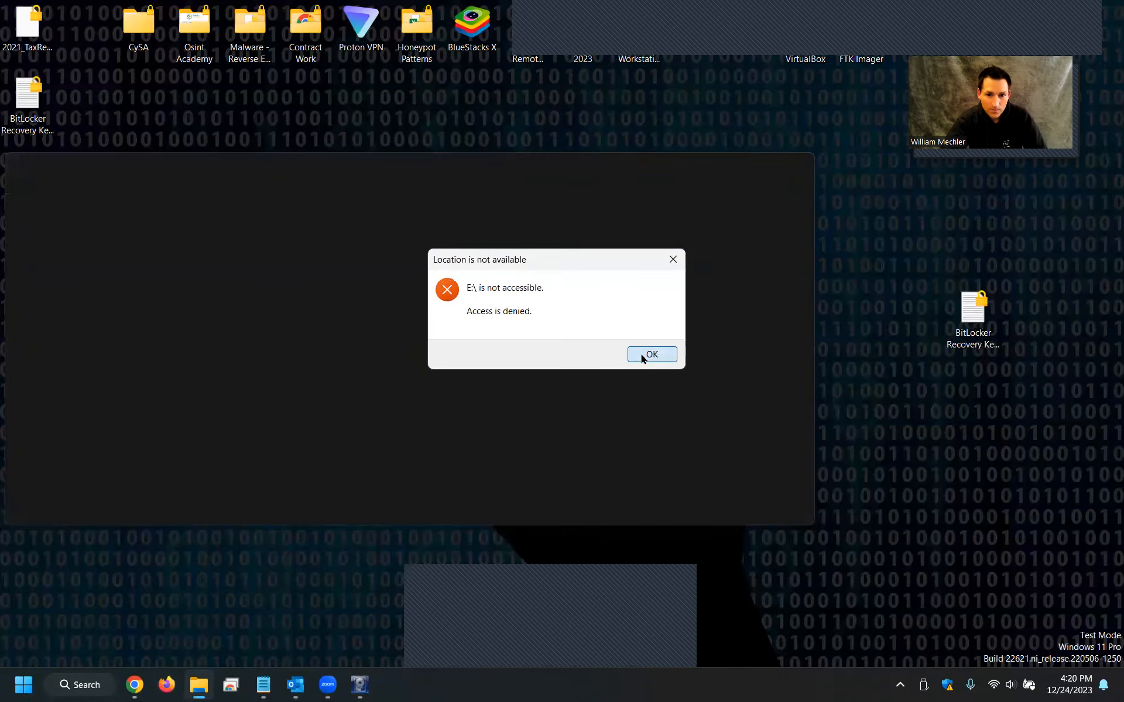
click(641, 356)
Reopen File Explorer, select the locked USB Drive (E:), and try to unlock it with the drive password.
click(199, 684)
scroll(59, 433, down, 3)
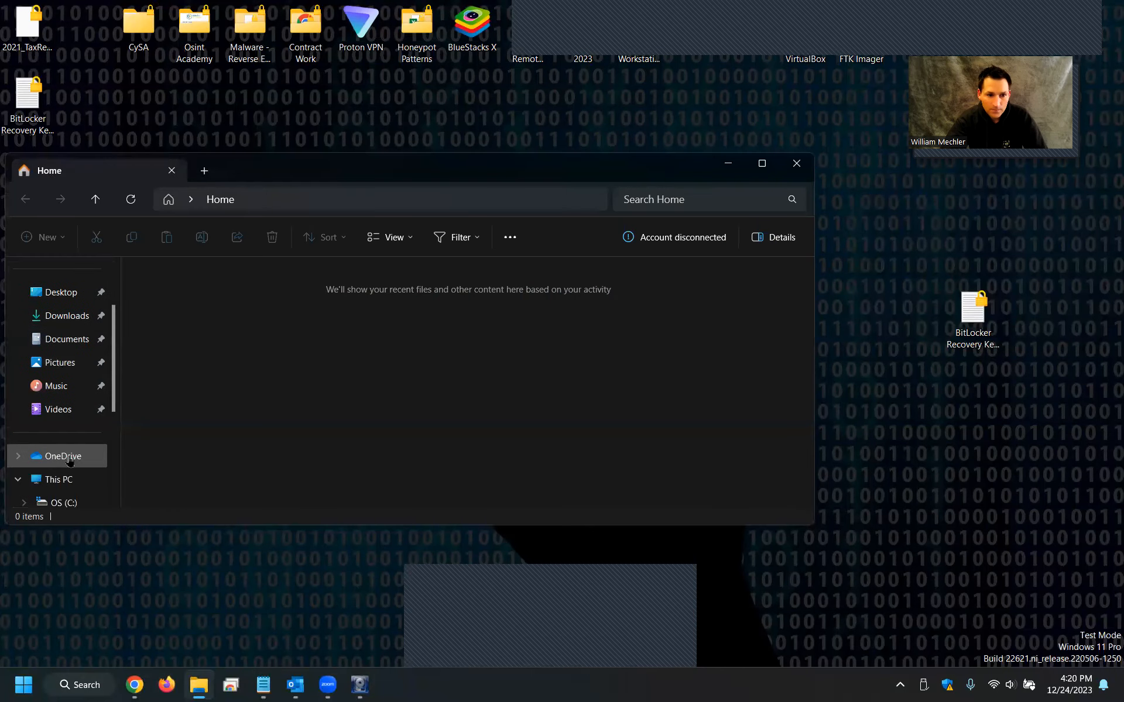
scroll(66, 507, down, 1)
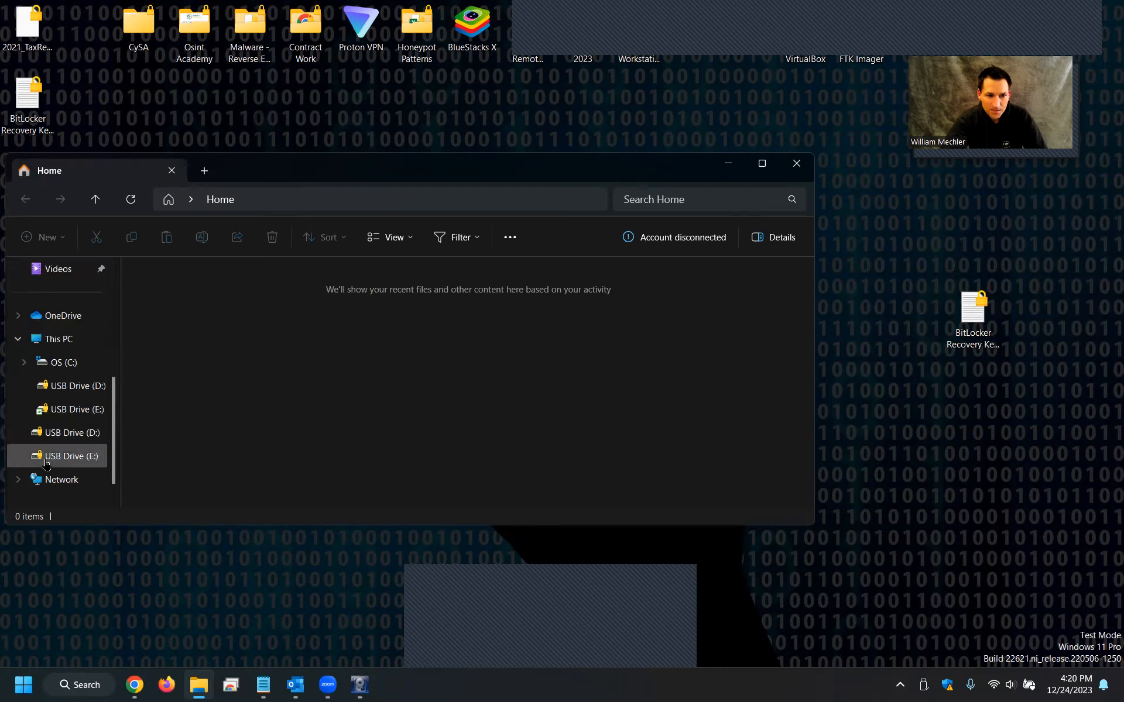
click(48, 402)
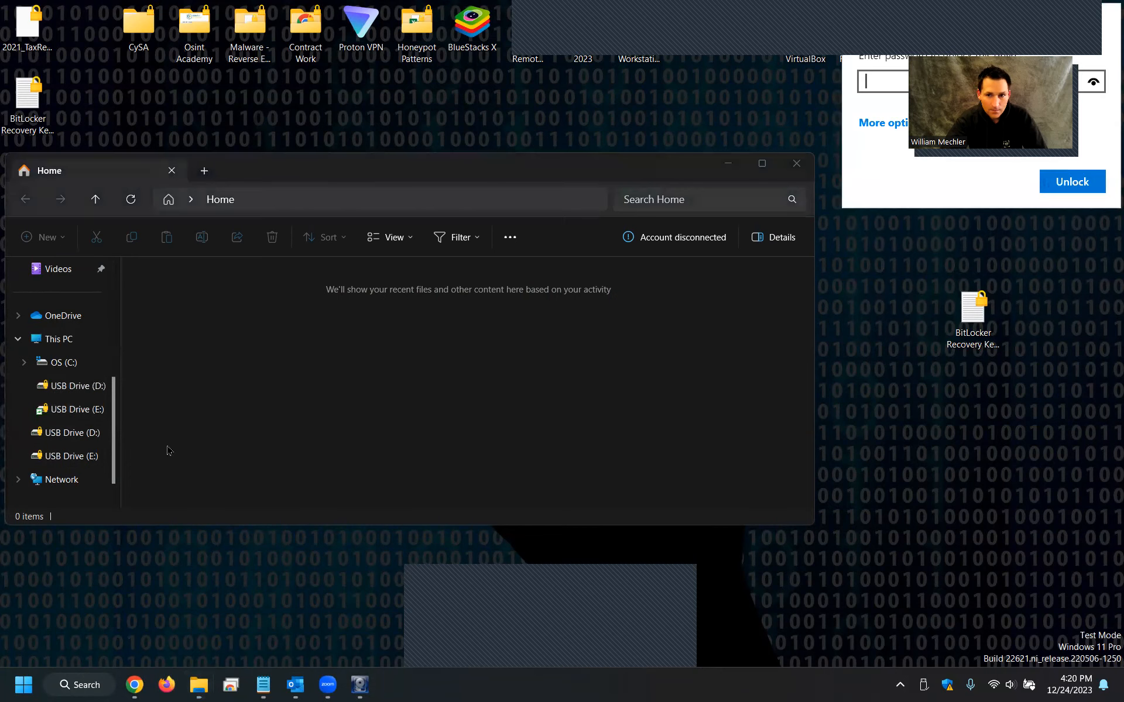
text(•••••••)
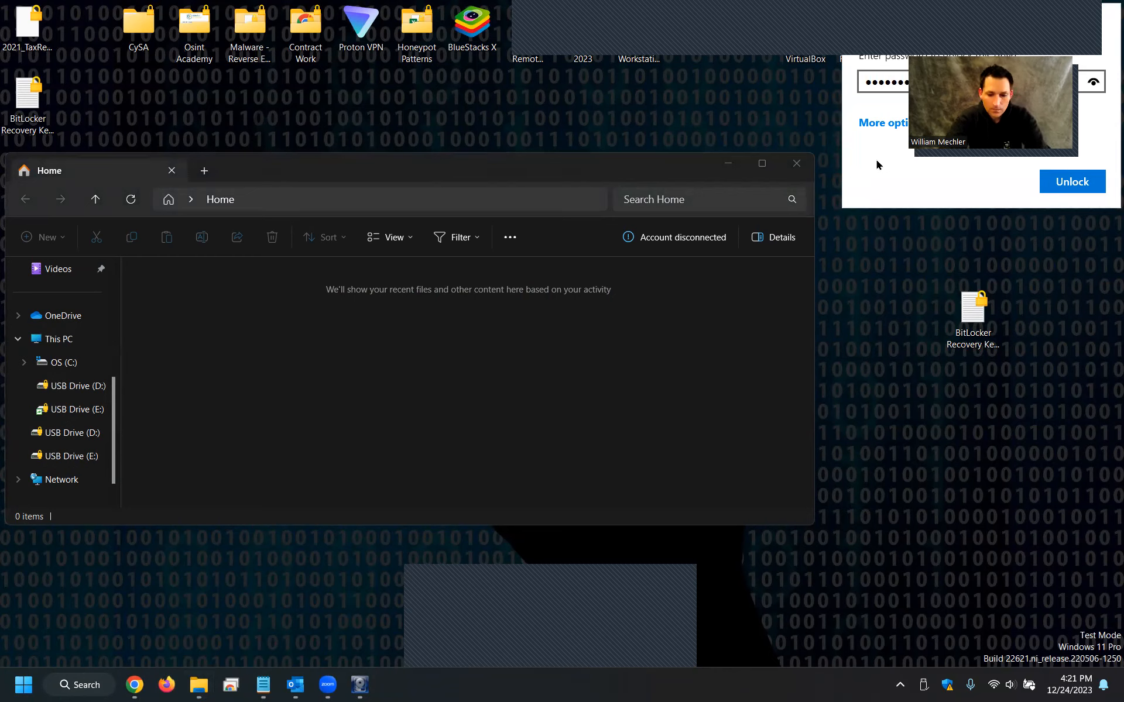
click(1071, 180)
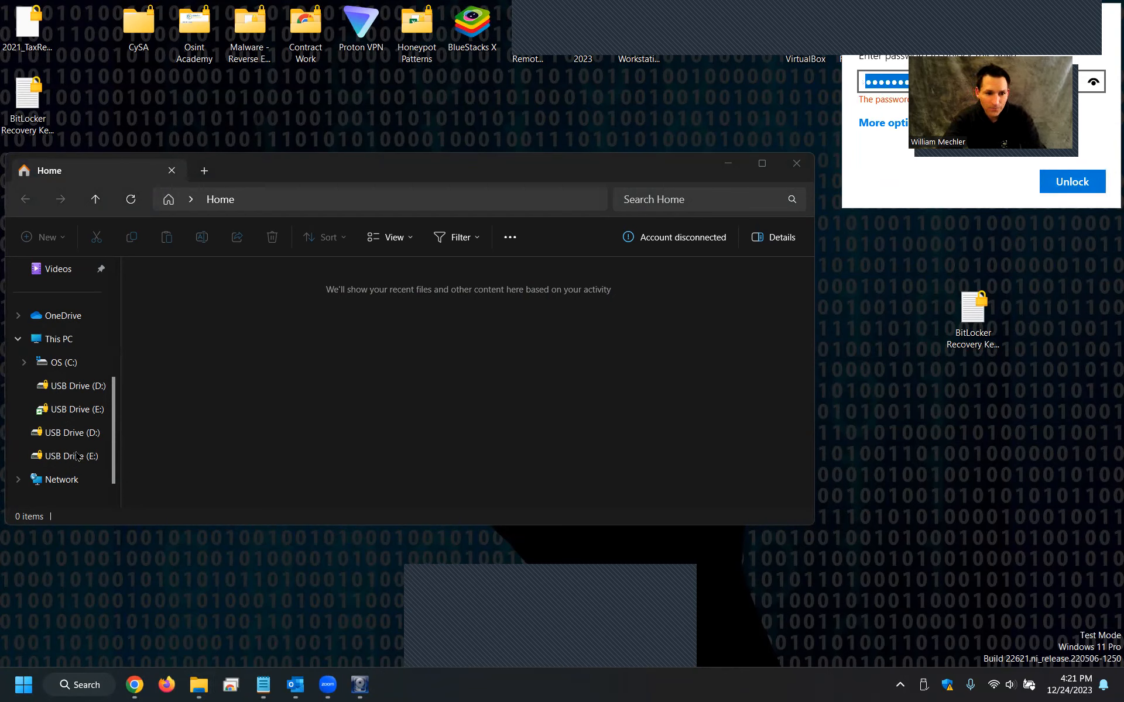
Re-enter the drive password in the unlock prompt and unlock the E: drive.
click(68, 417)
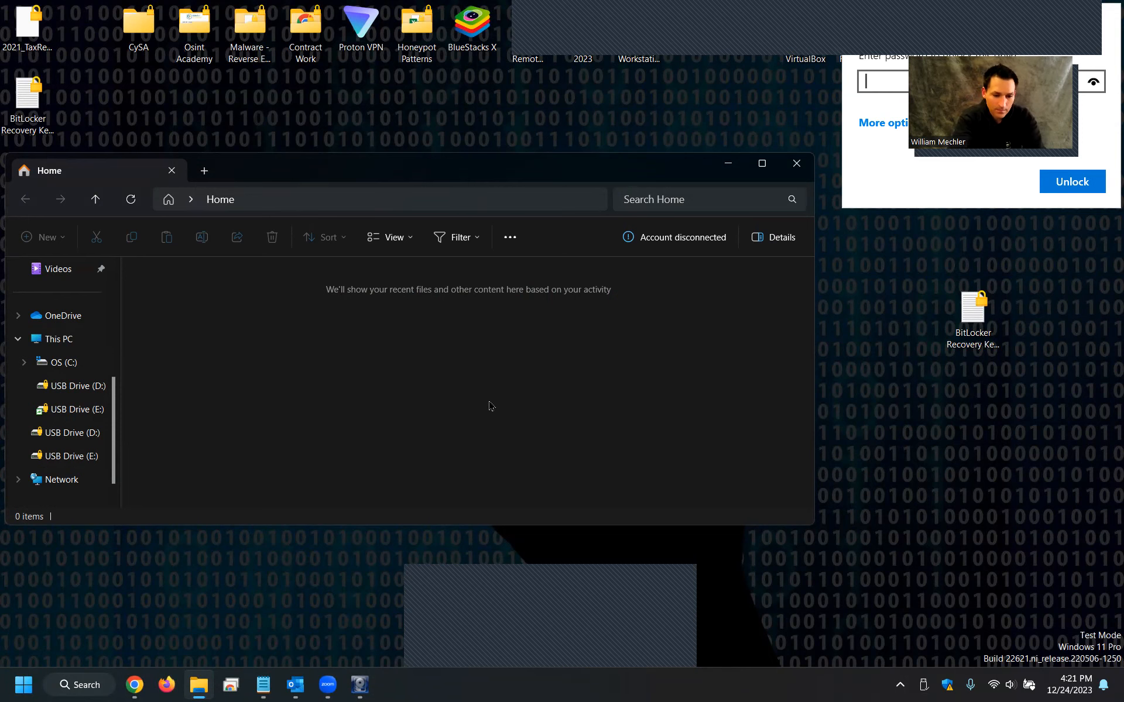
click(728, 163)
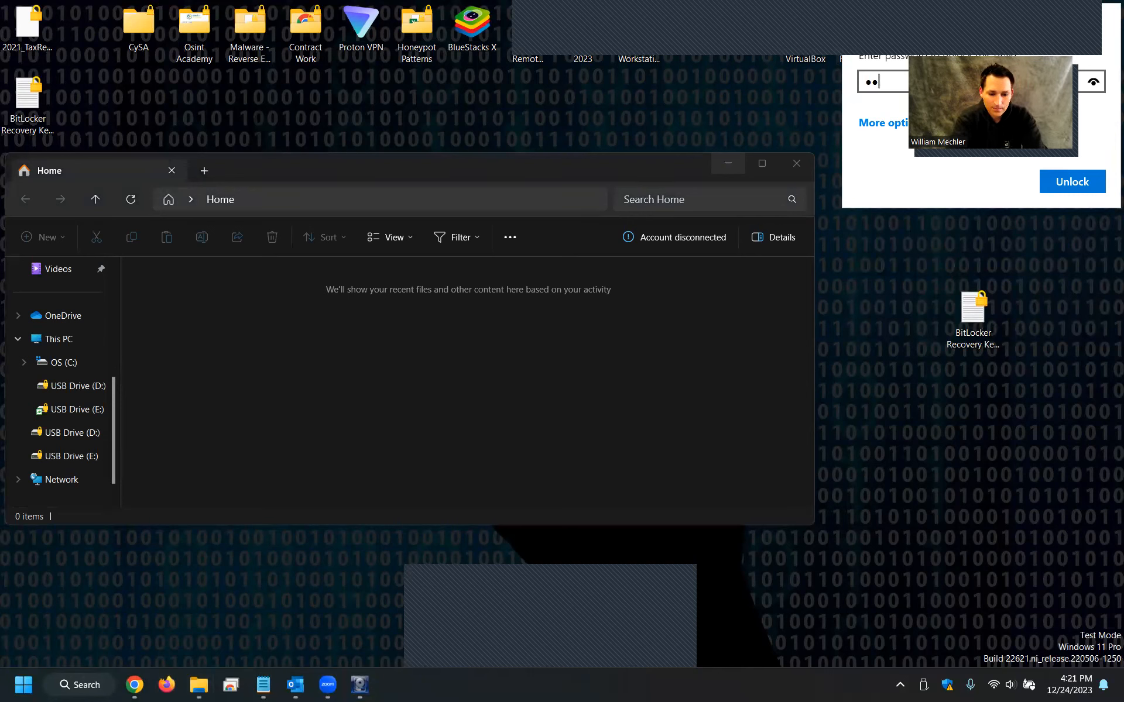
text(••)
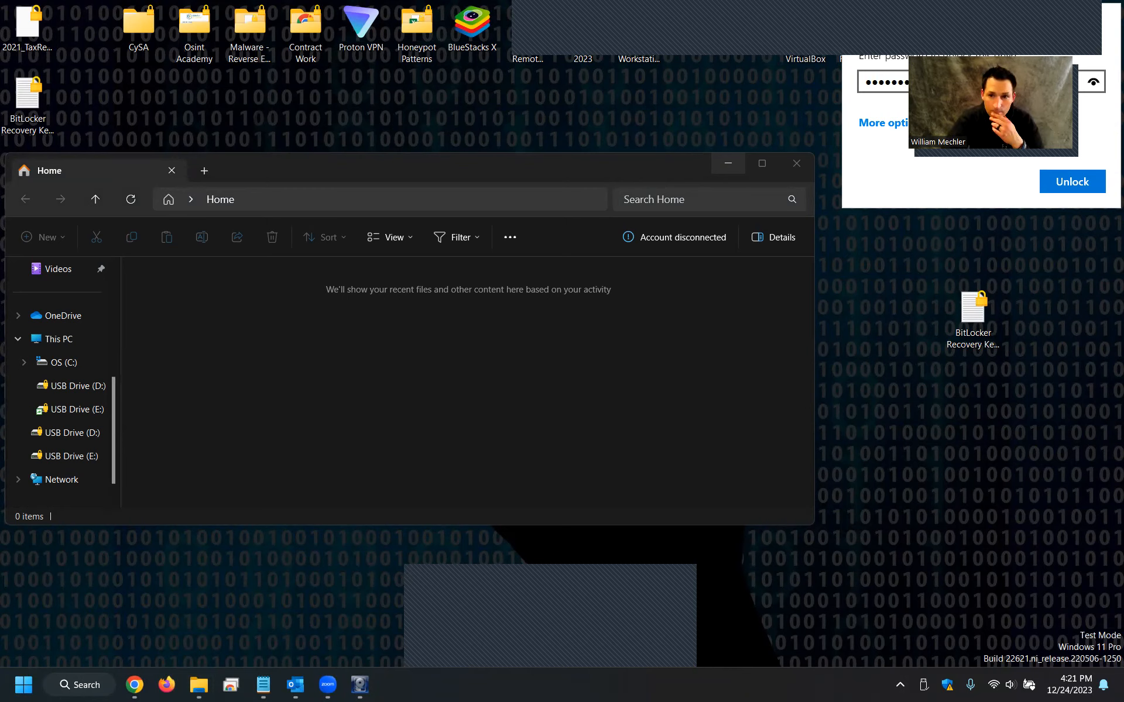
click(1047, 188)
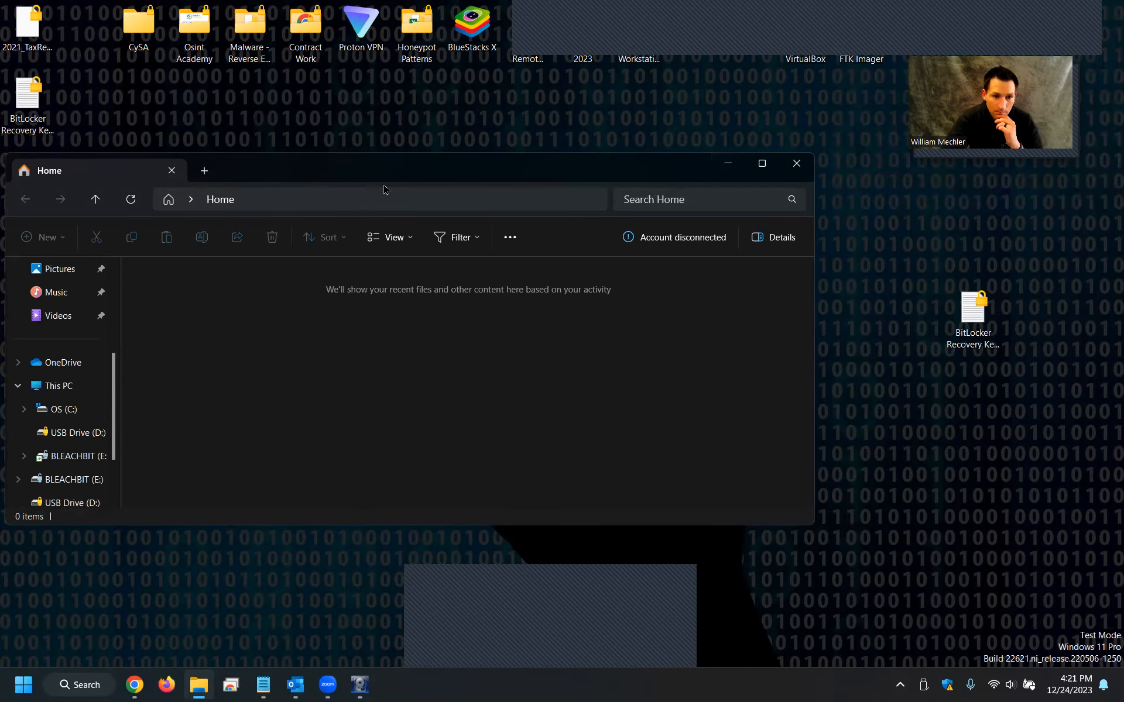
Open the unlocked BLEACHBIT (E:) drive and browse its file list.
drag(383, 189, 406, 199)
click(93, 466)
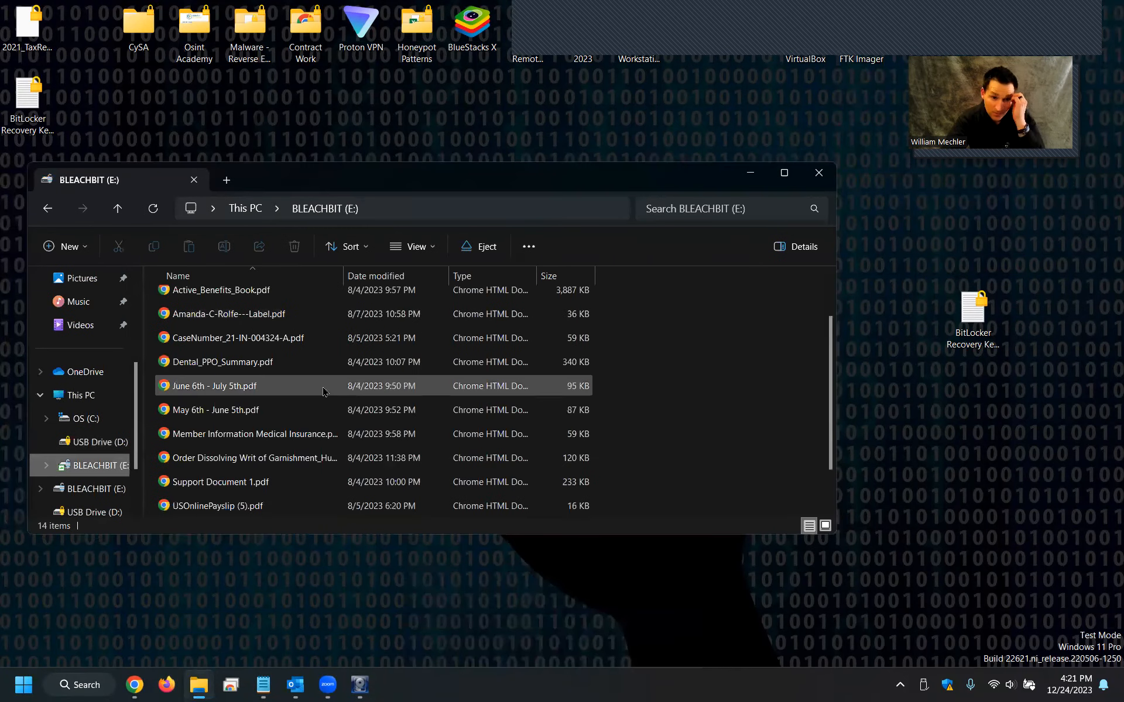
scroll(324, 391, up, 1)
click(750, 173)
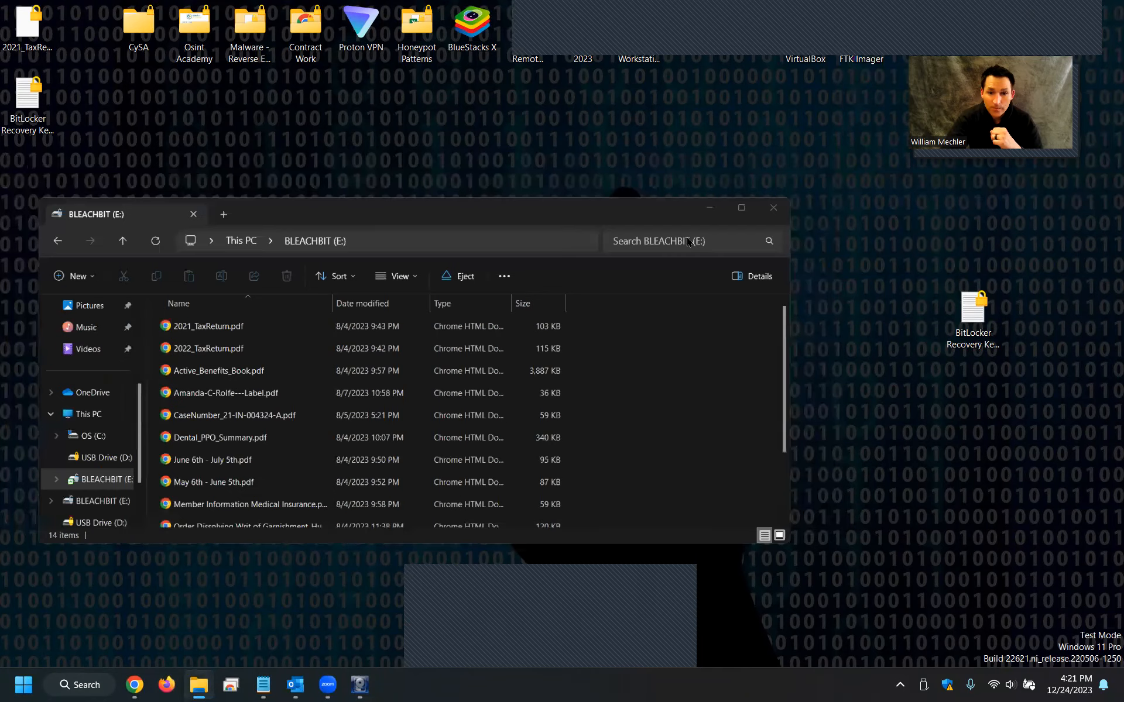